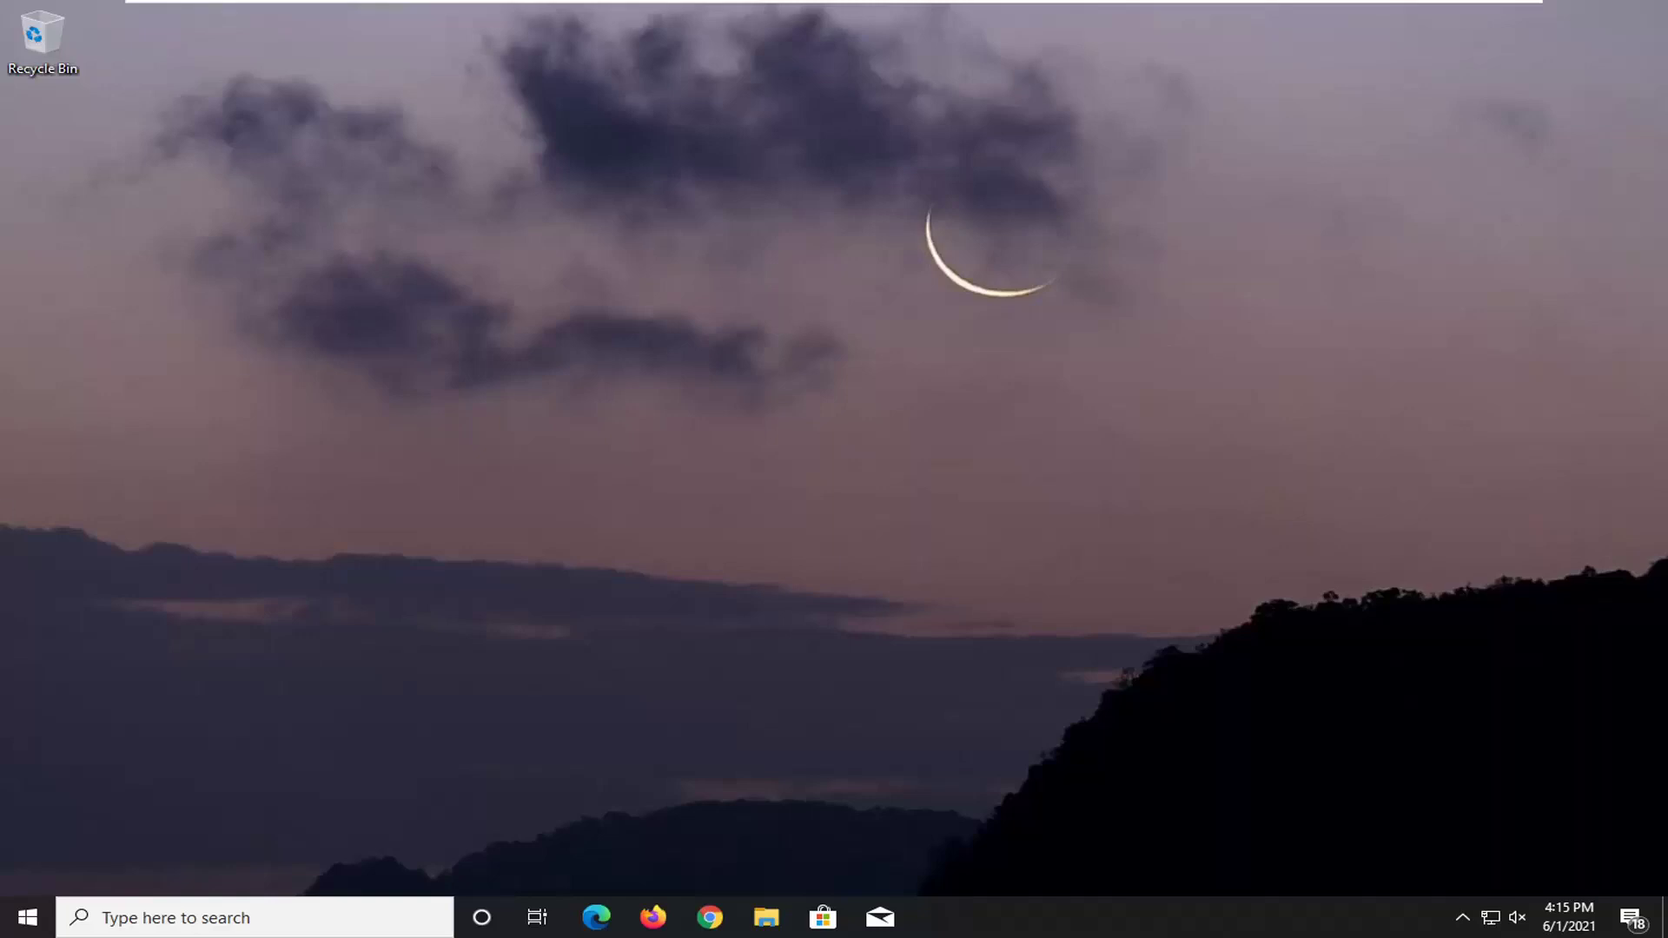
- Find Device Manager through the Start search and open it
click(9, 924)
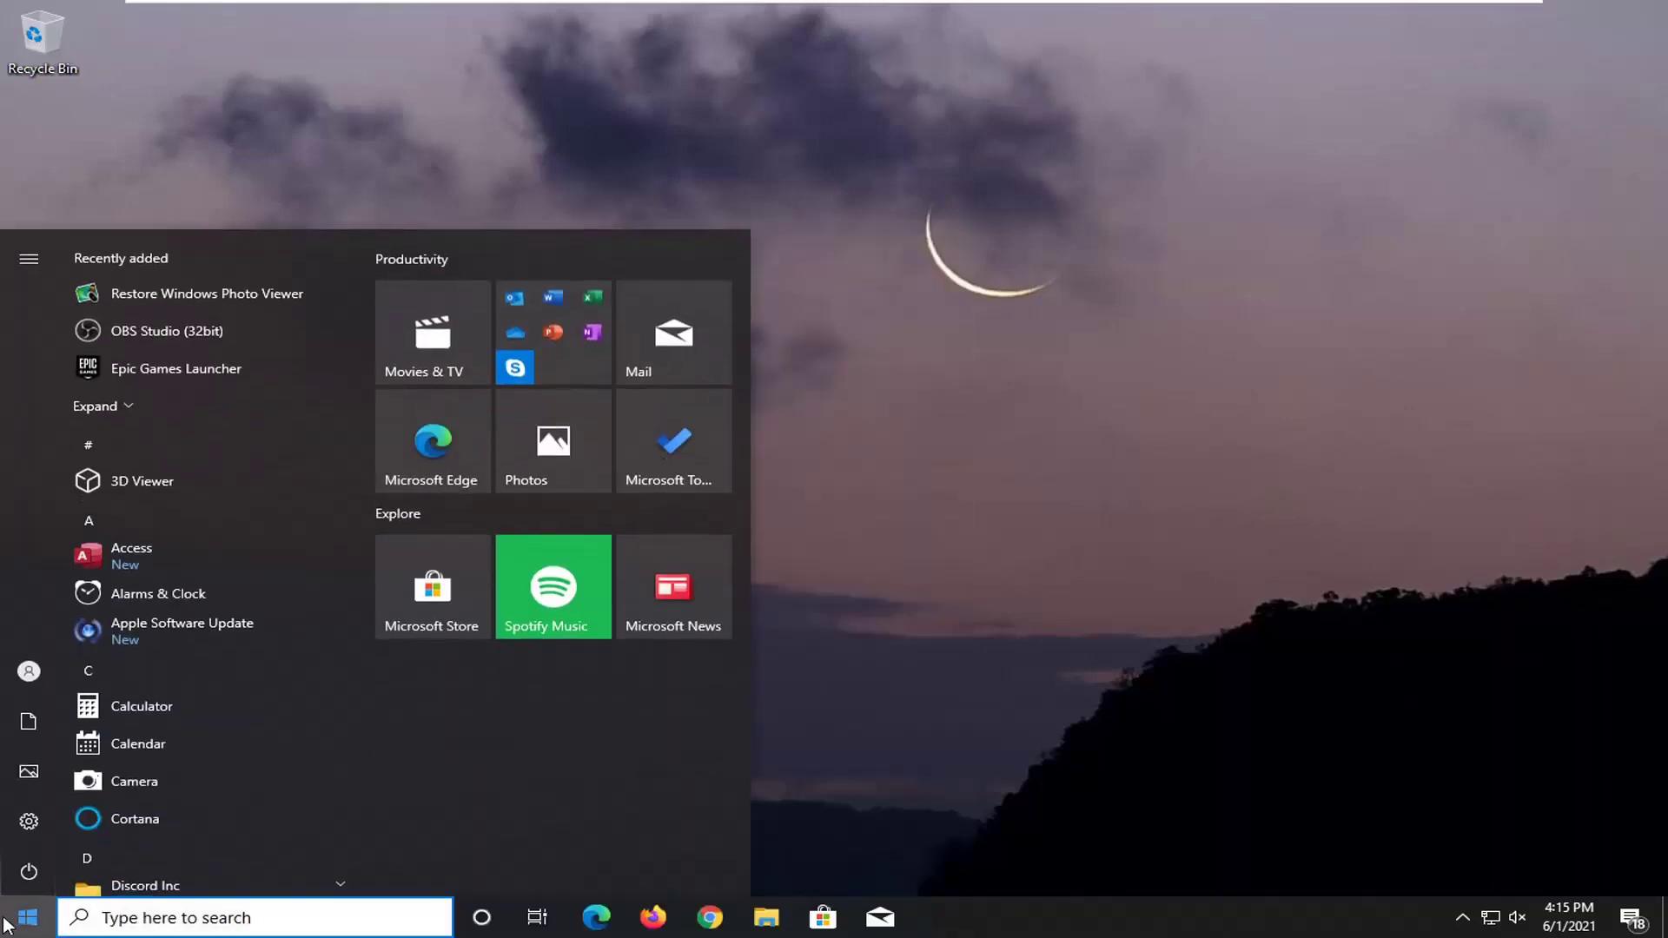
text(devic)
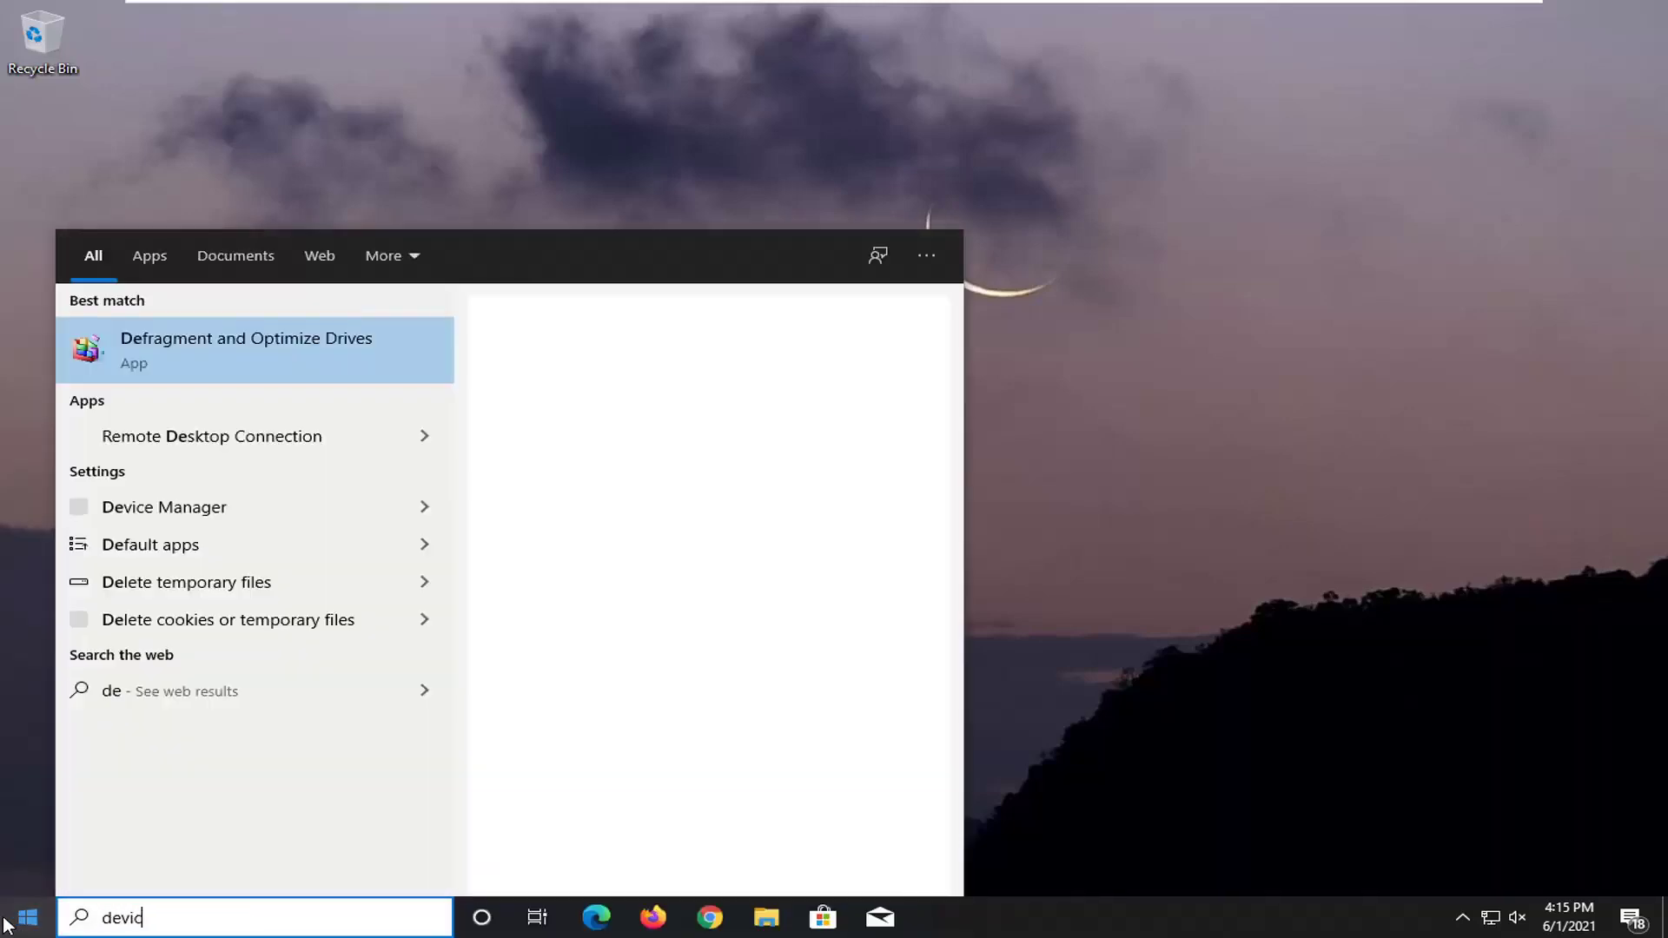
text(e manager)
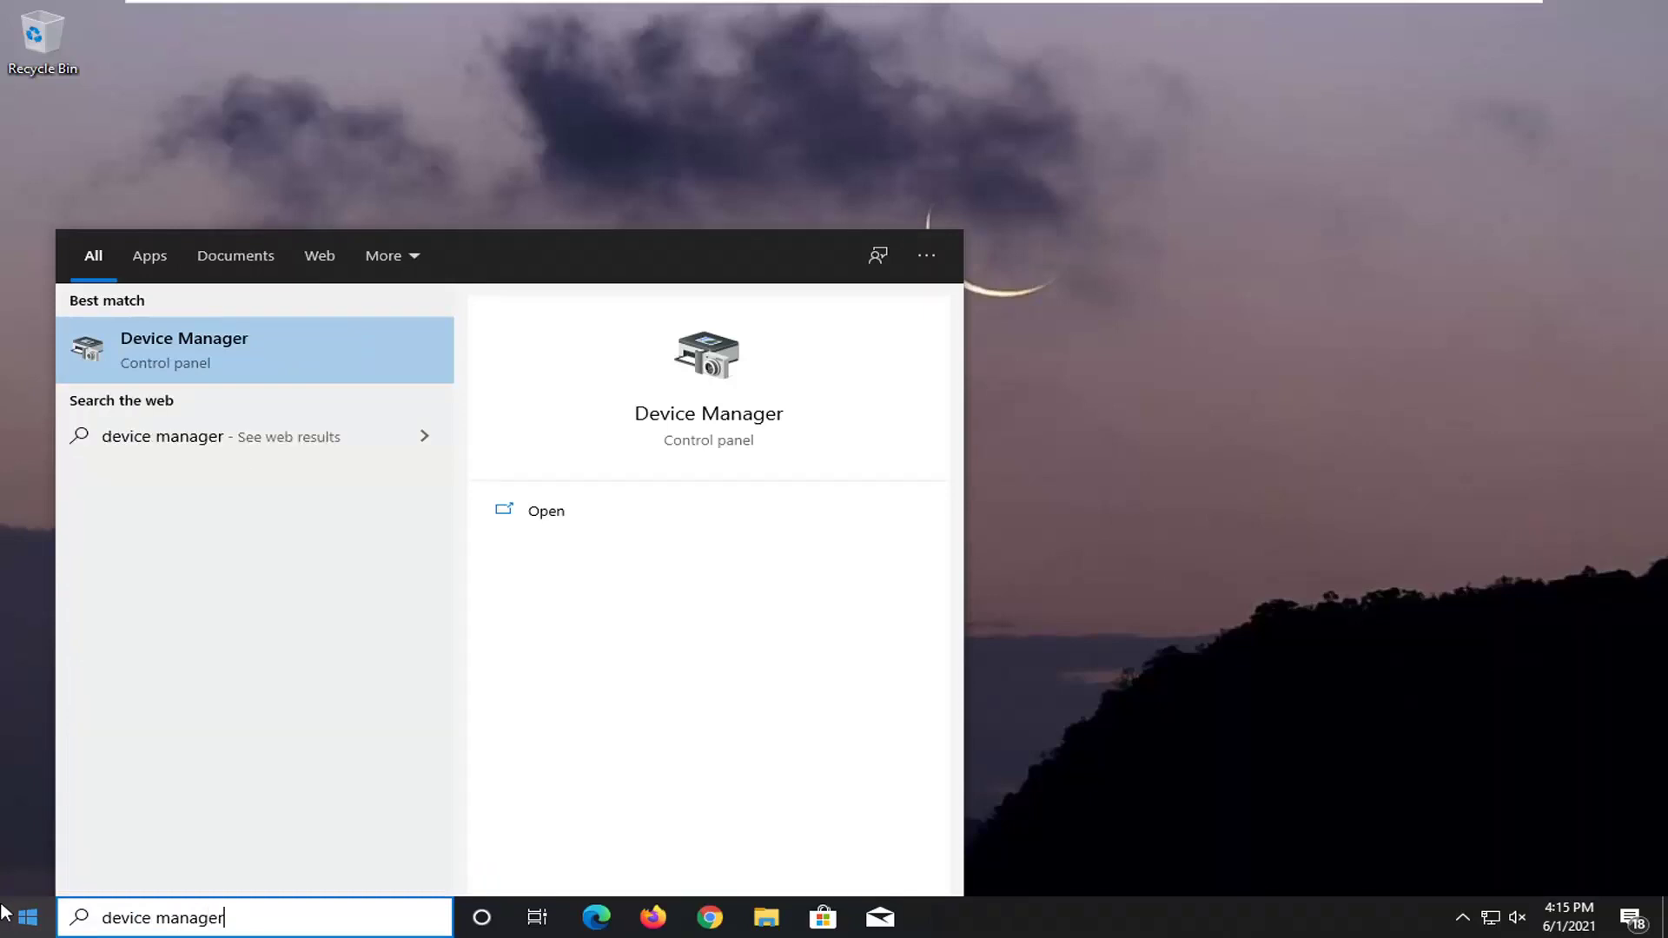
click(208, 357)
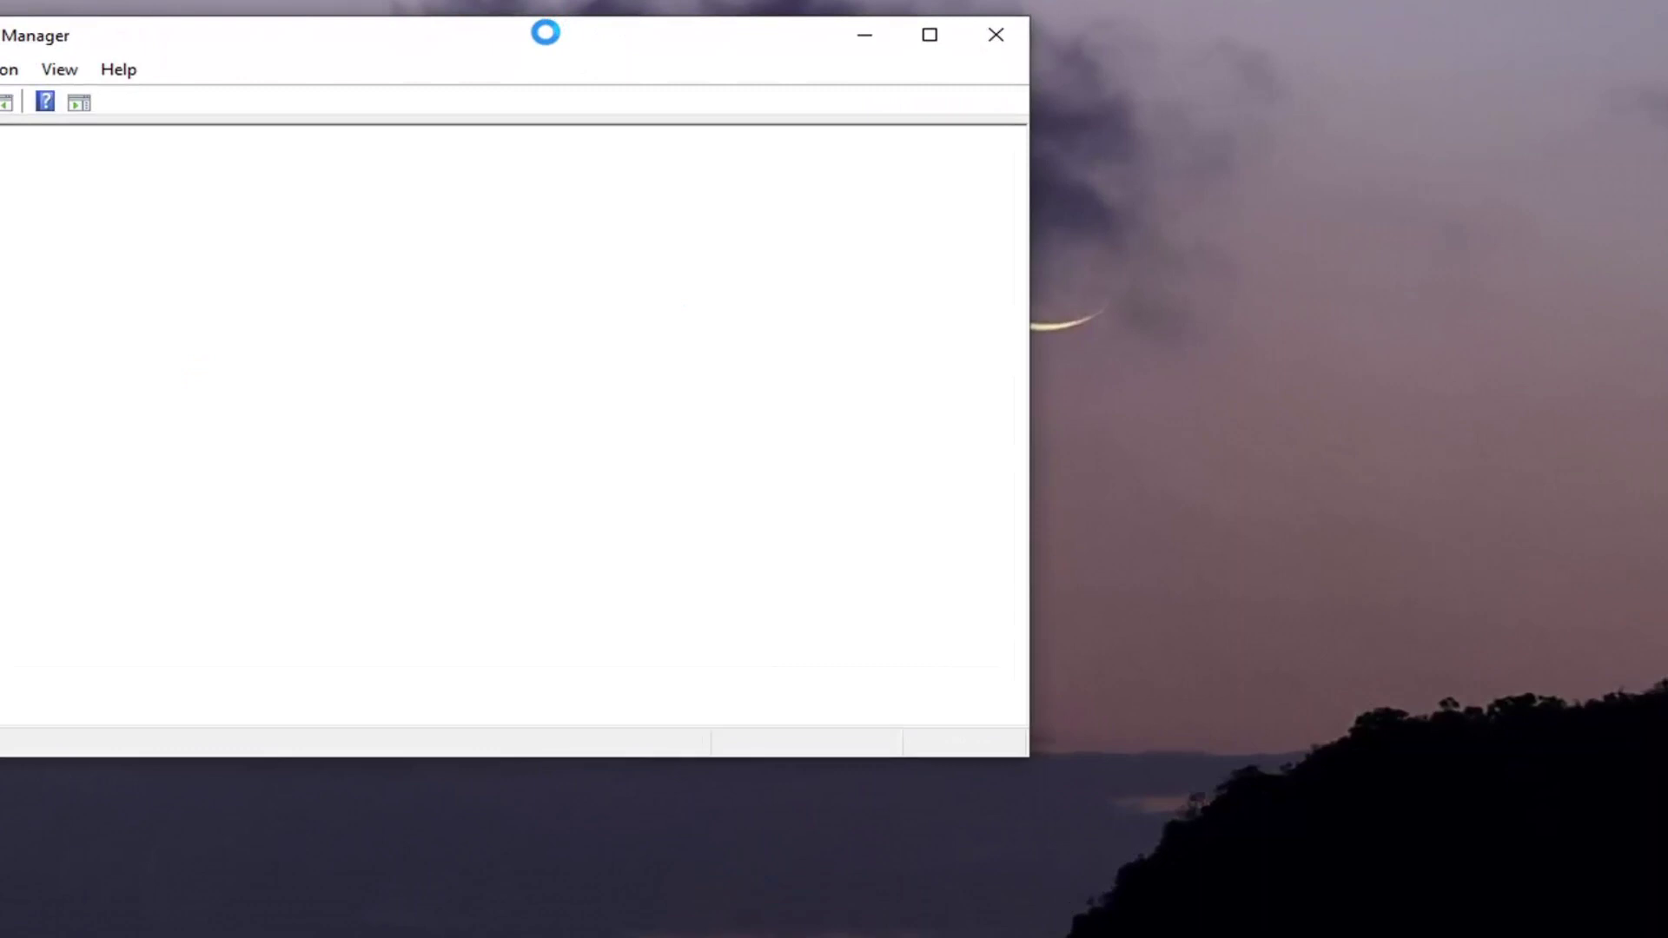
drag(545, 43, 915, 89)
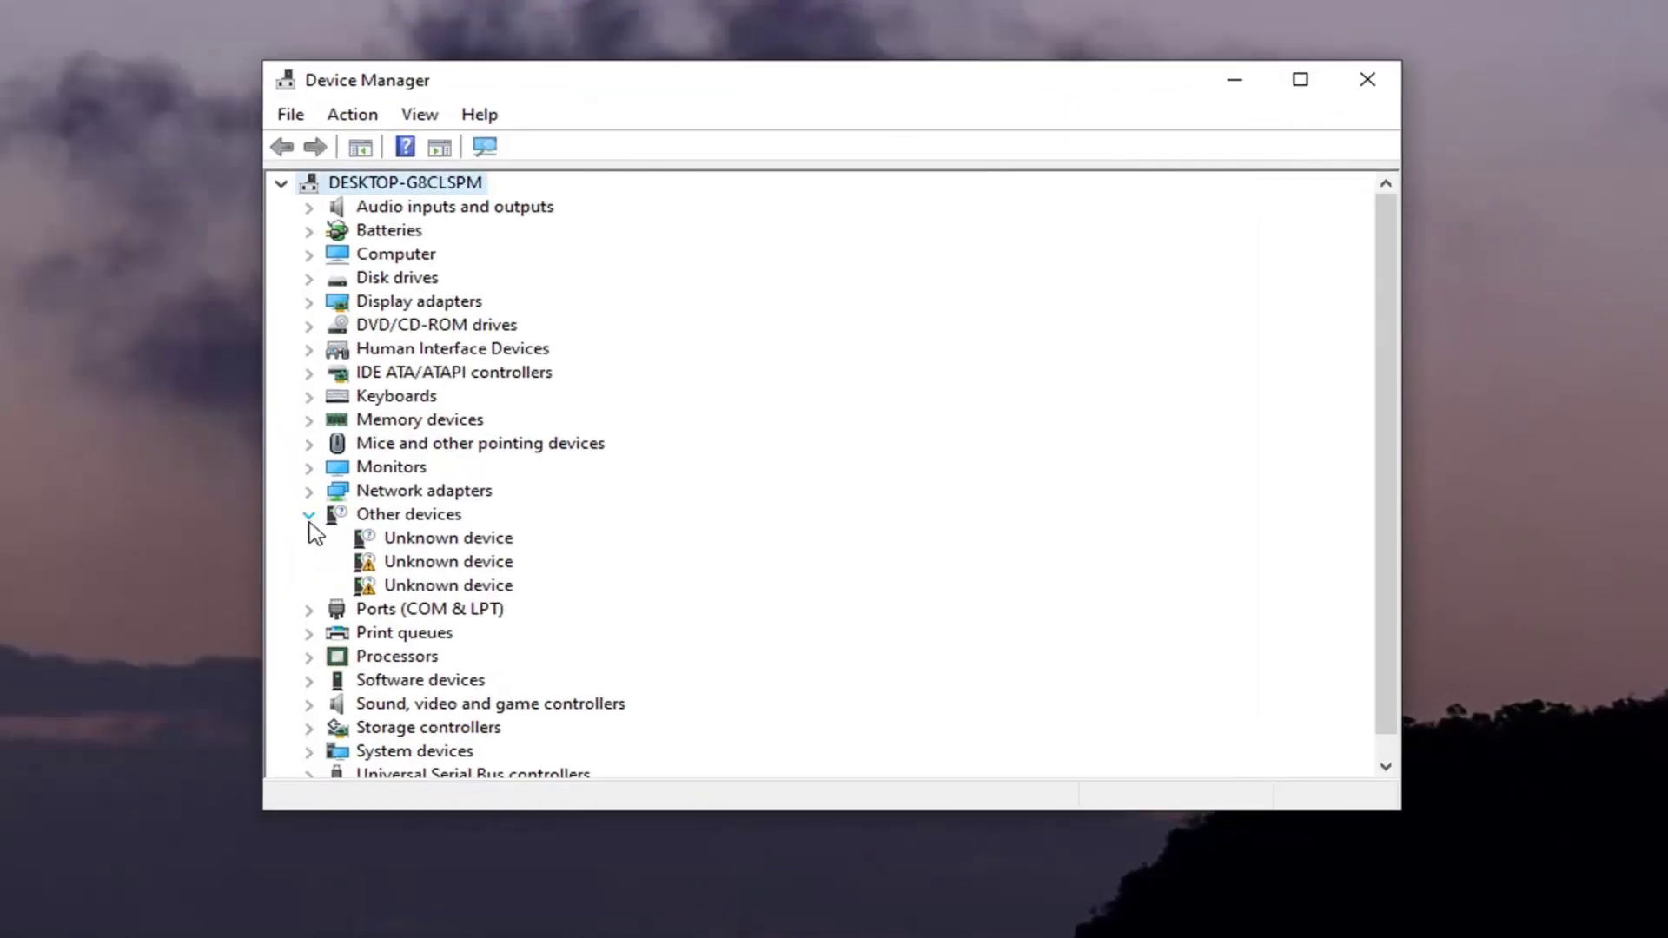
- Collapse Other devices, expand Display adapters and bring up actions for the VMware SVGA 3D adapter
click(309, 519)
double_click(410, 299)
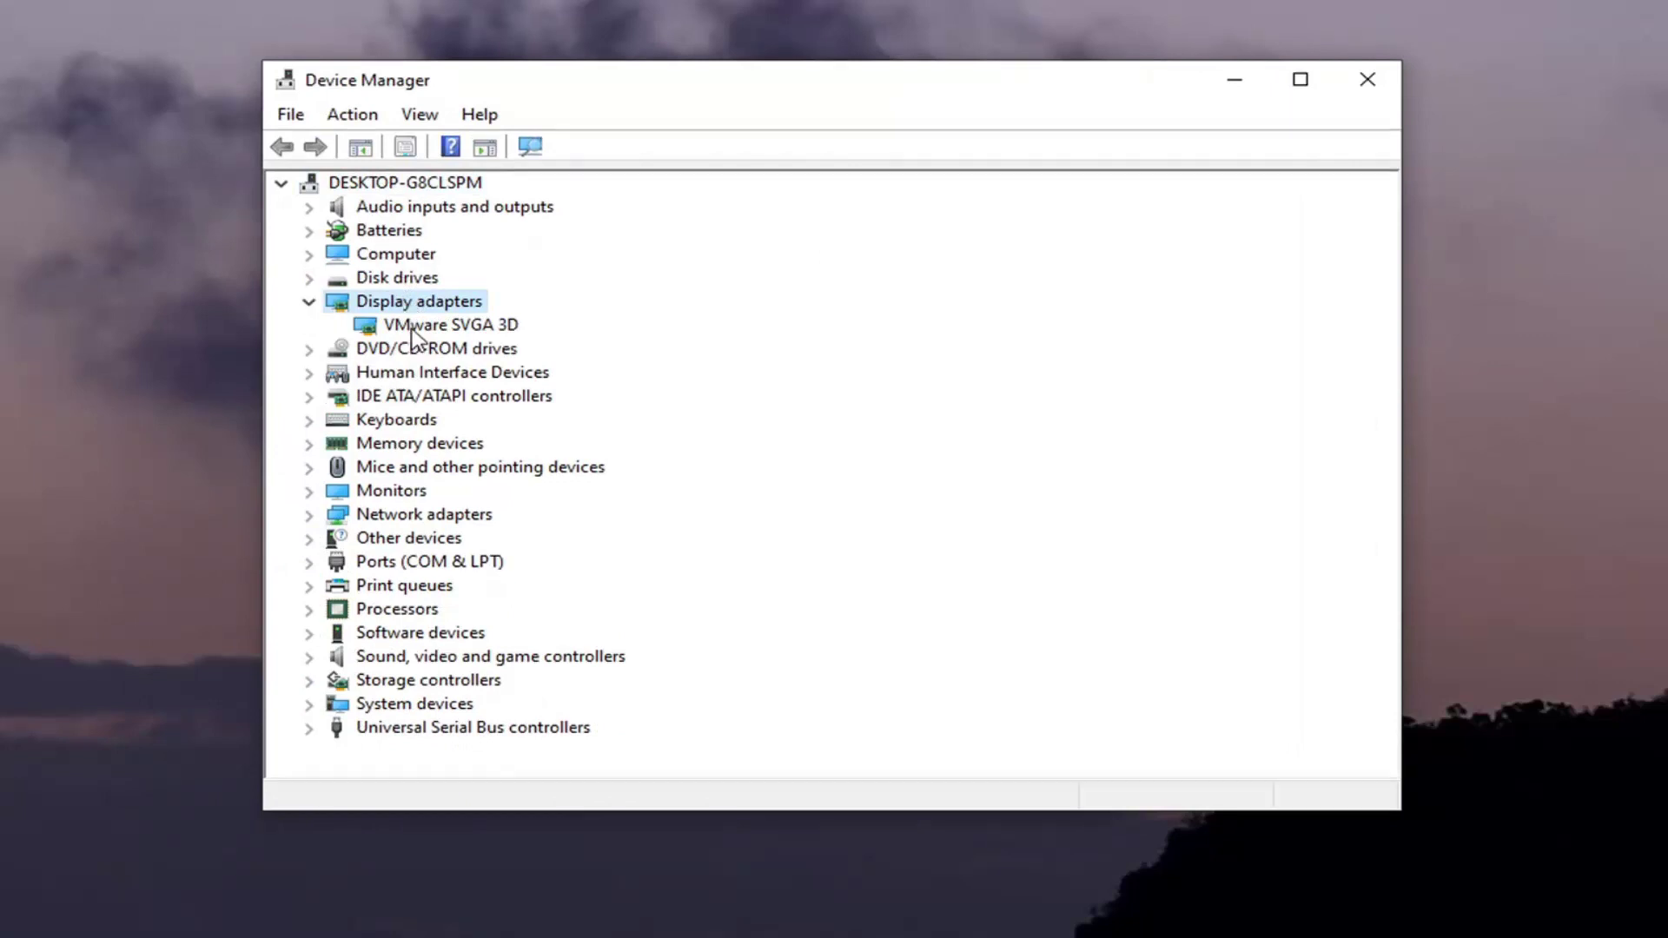
click(405, 328)
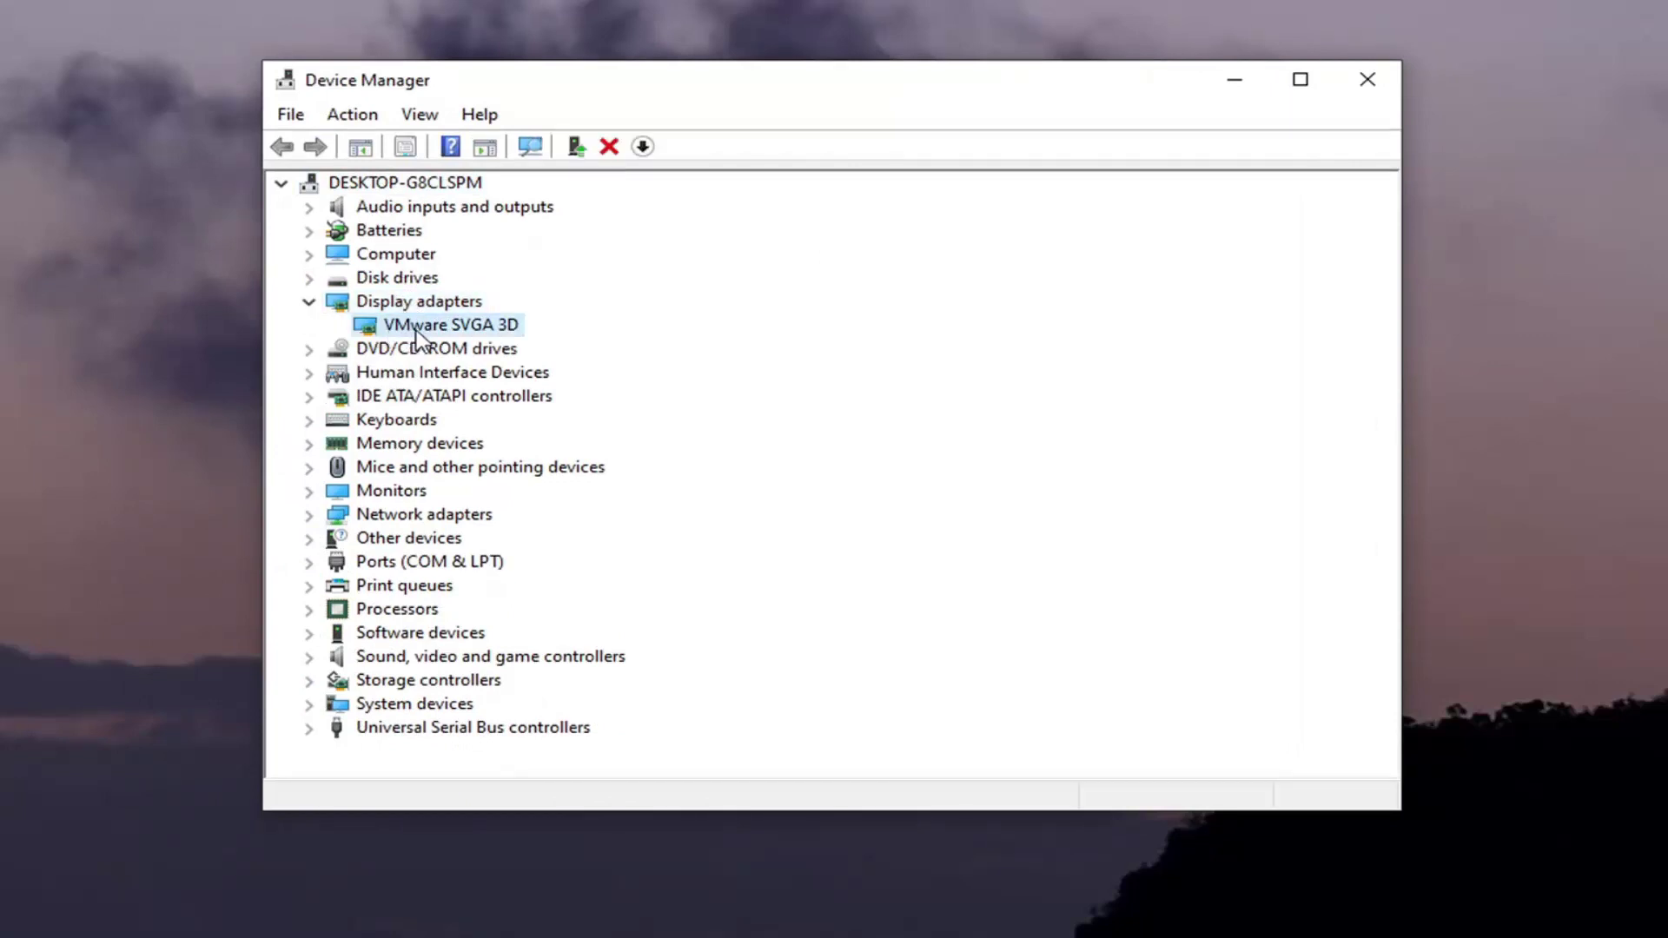
right_click(415, 334)
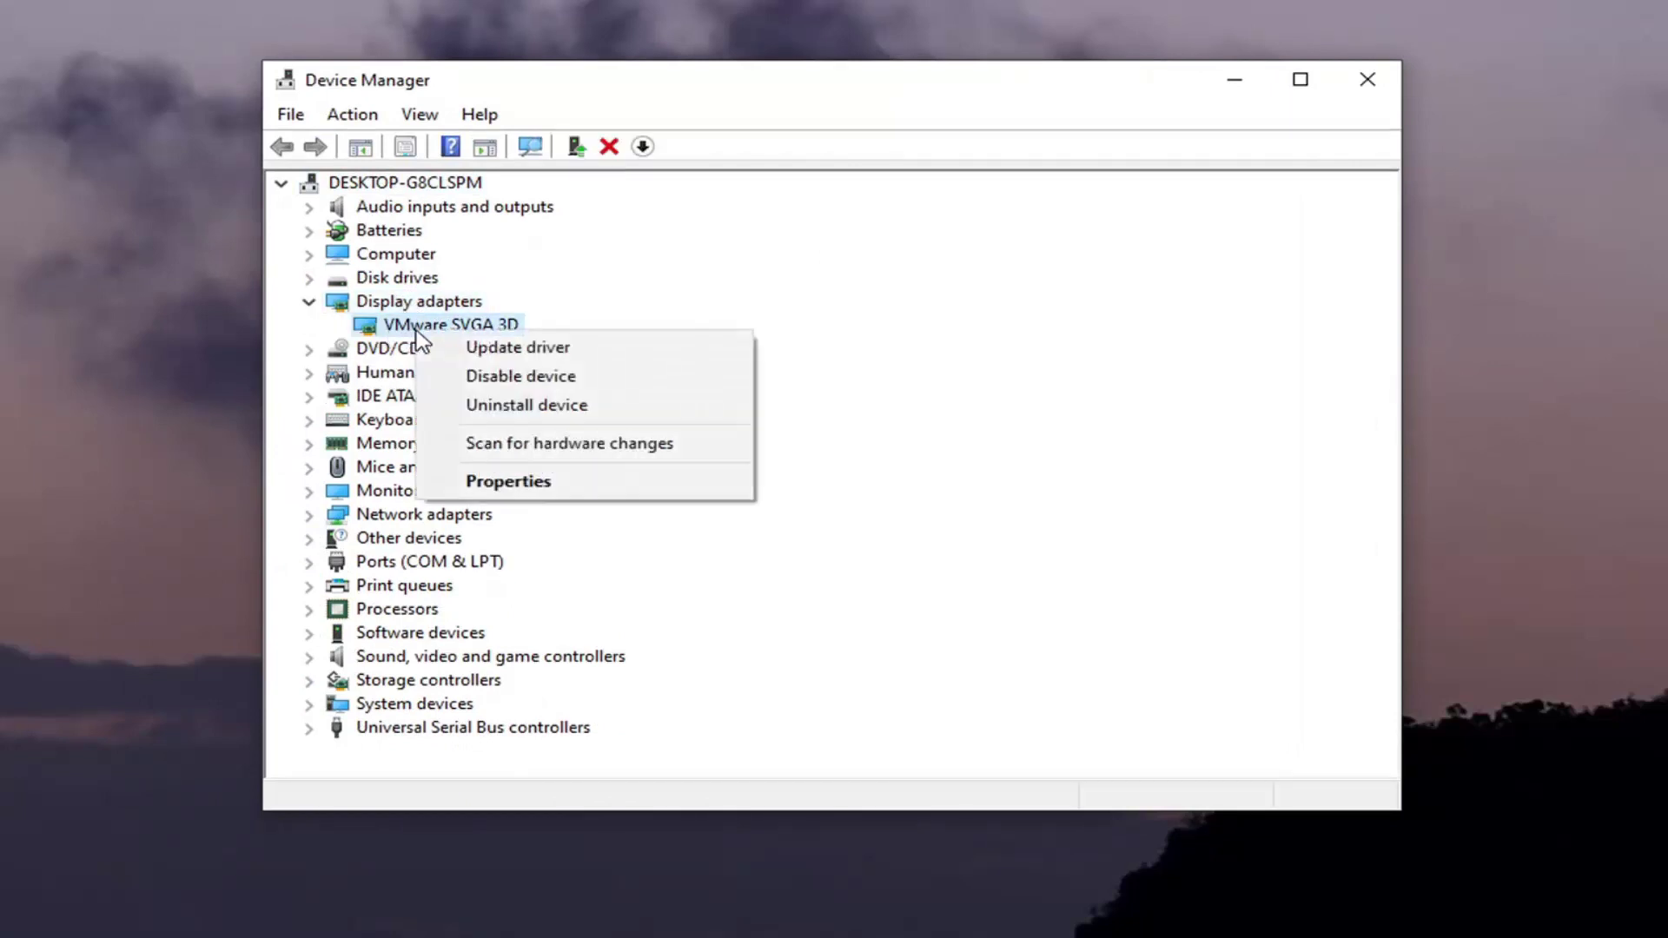
- Reinstall the VMware SVGA 3D driver, choosing it from the computer's compatible driver list
click(537, 351)
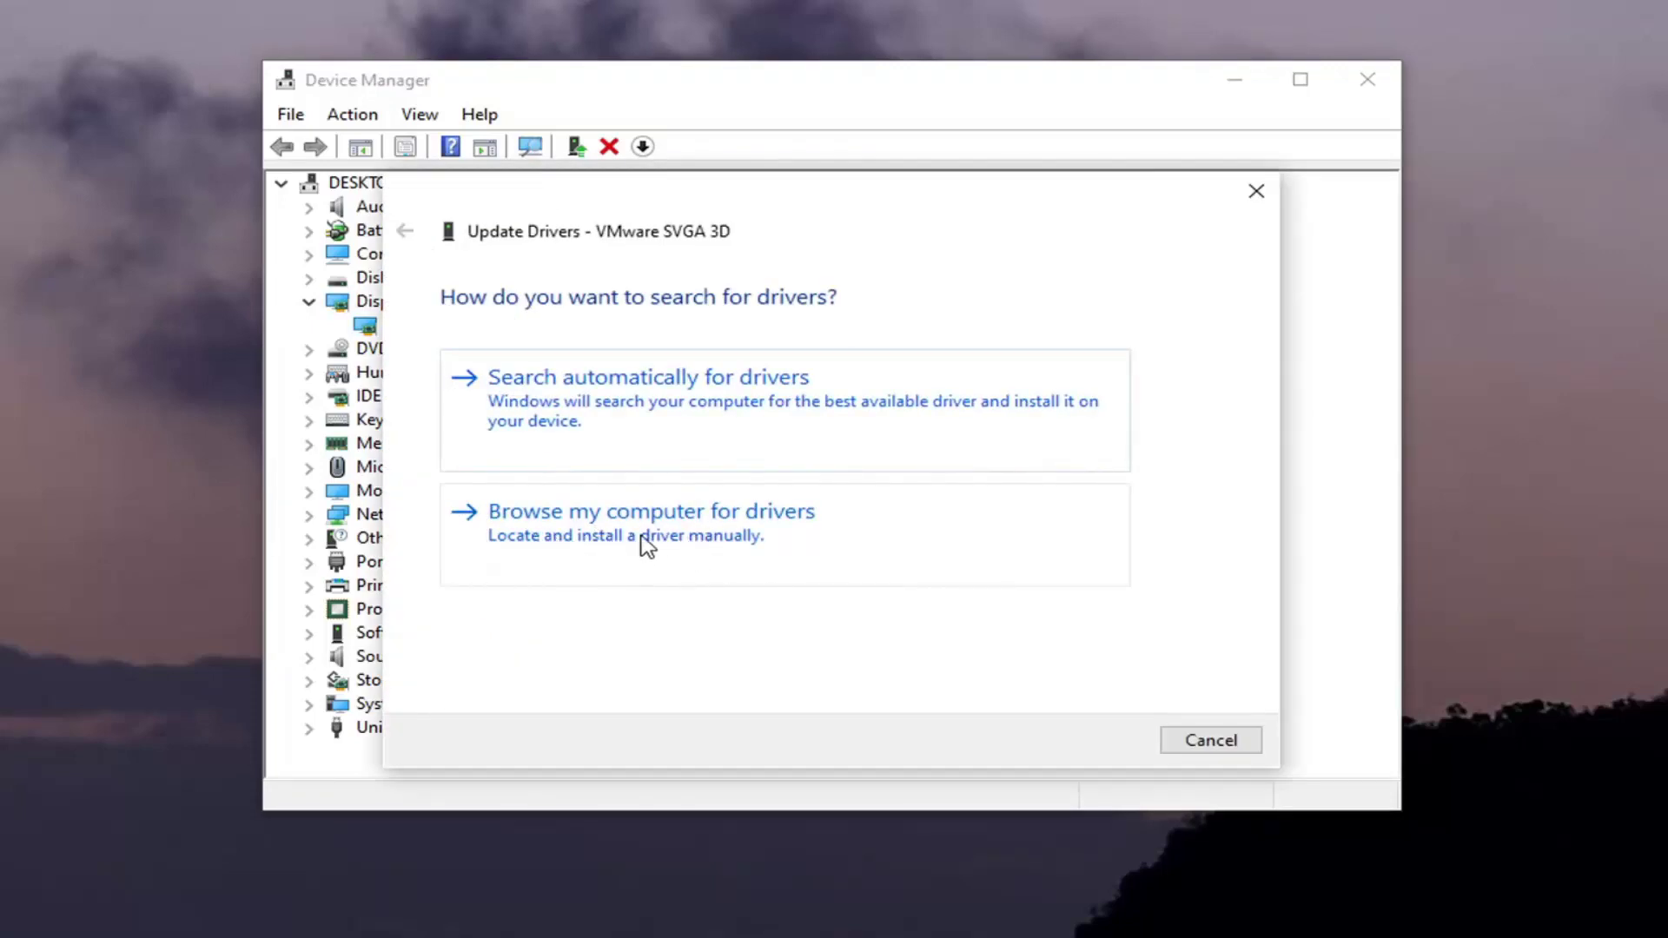
click(693, 541)
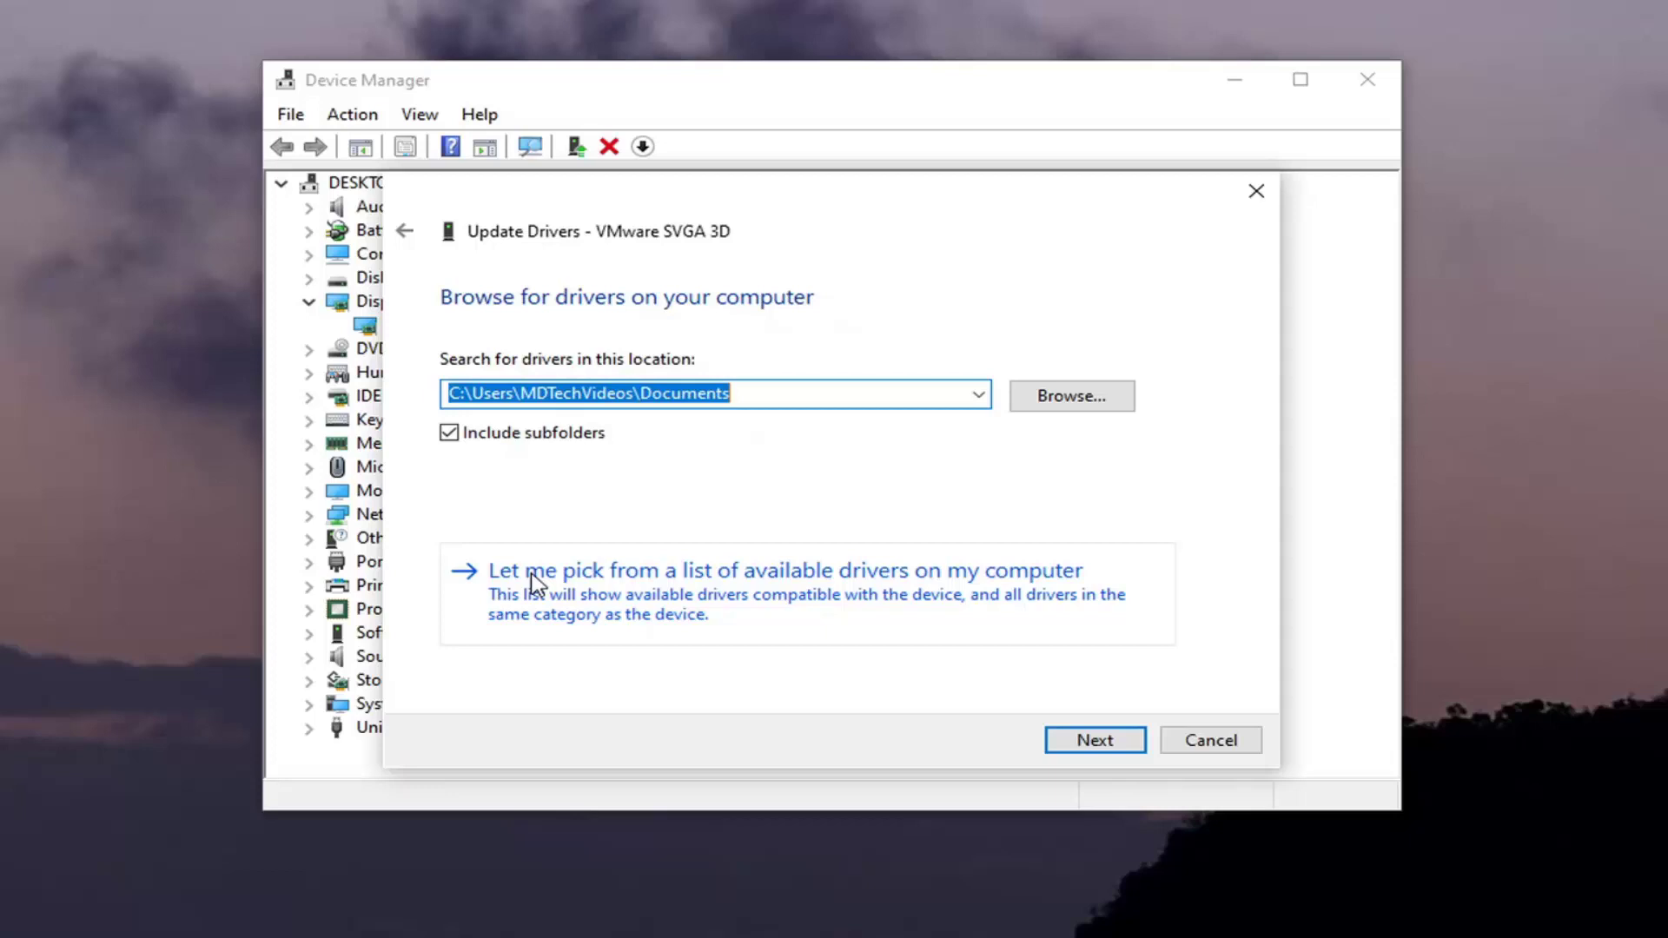
click(699, 591)
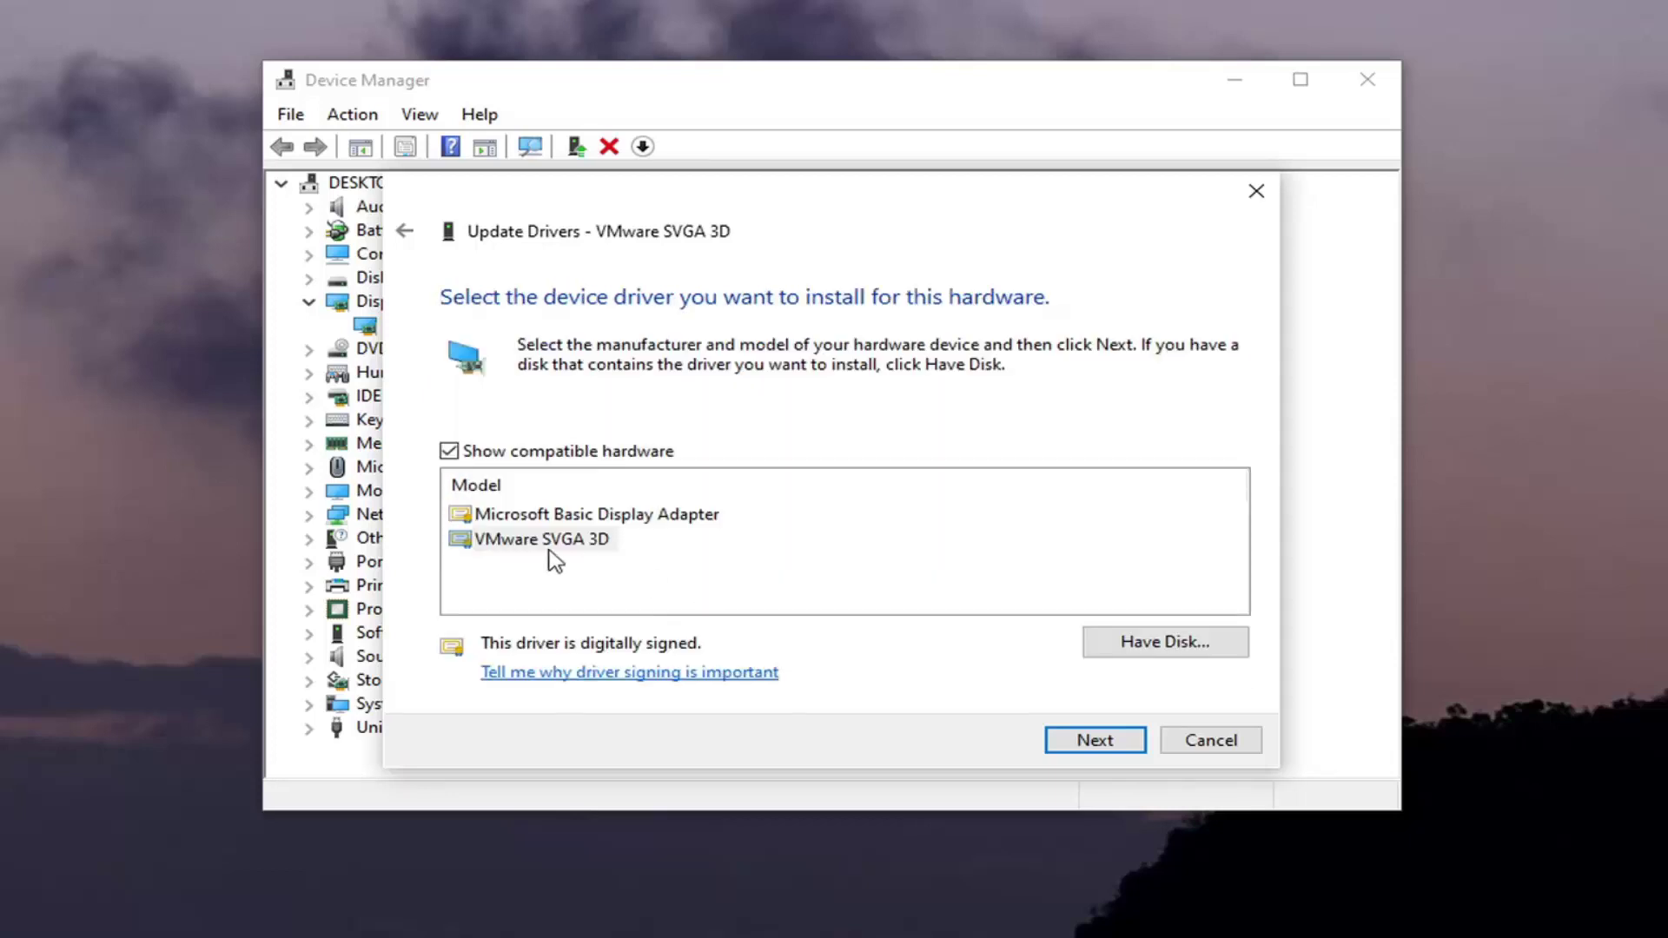
click(533, 544)
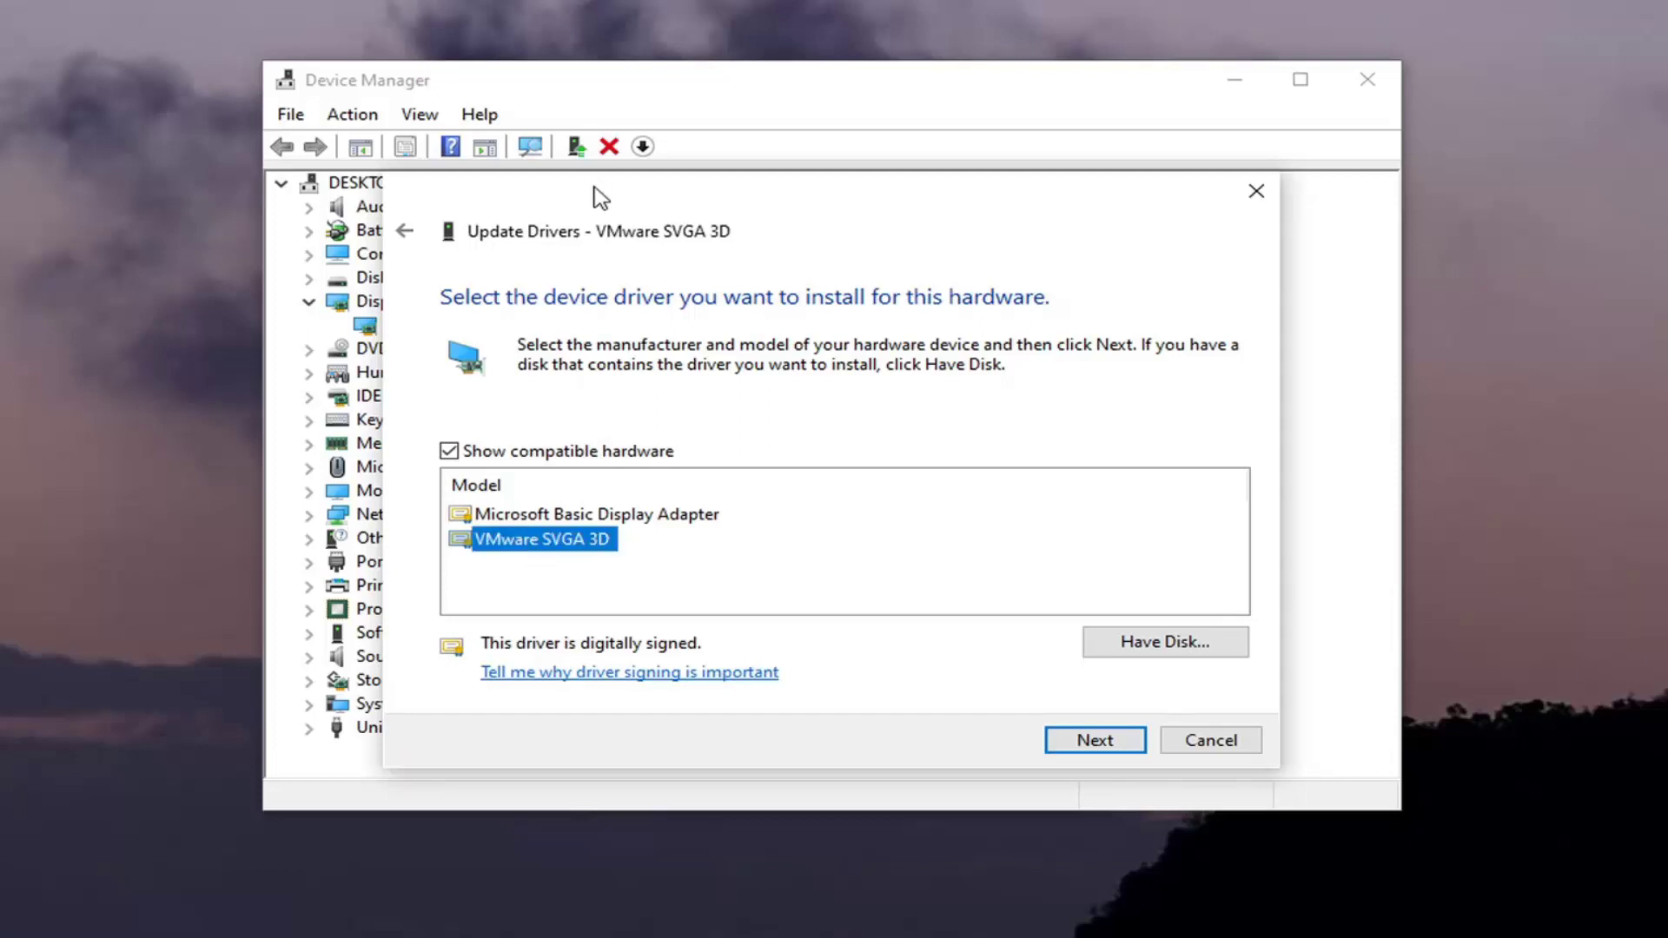
drag(521, 198, 732, 198)
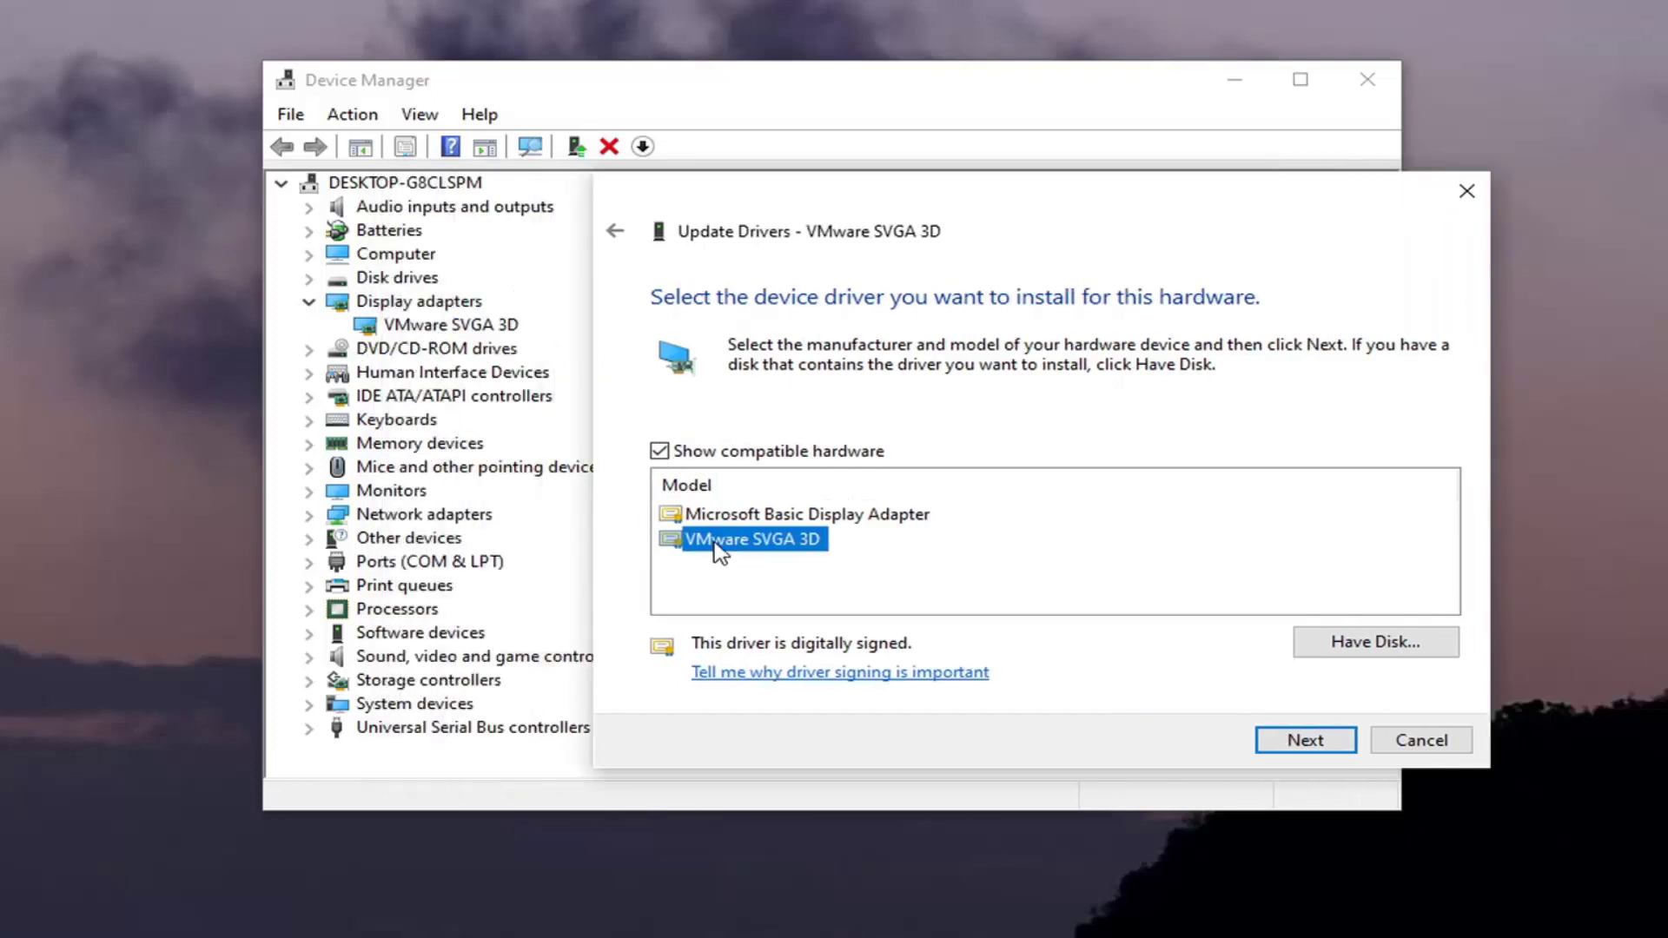
drag(863, 201, 665, 141)
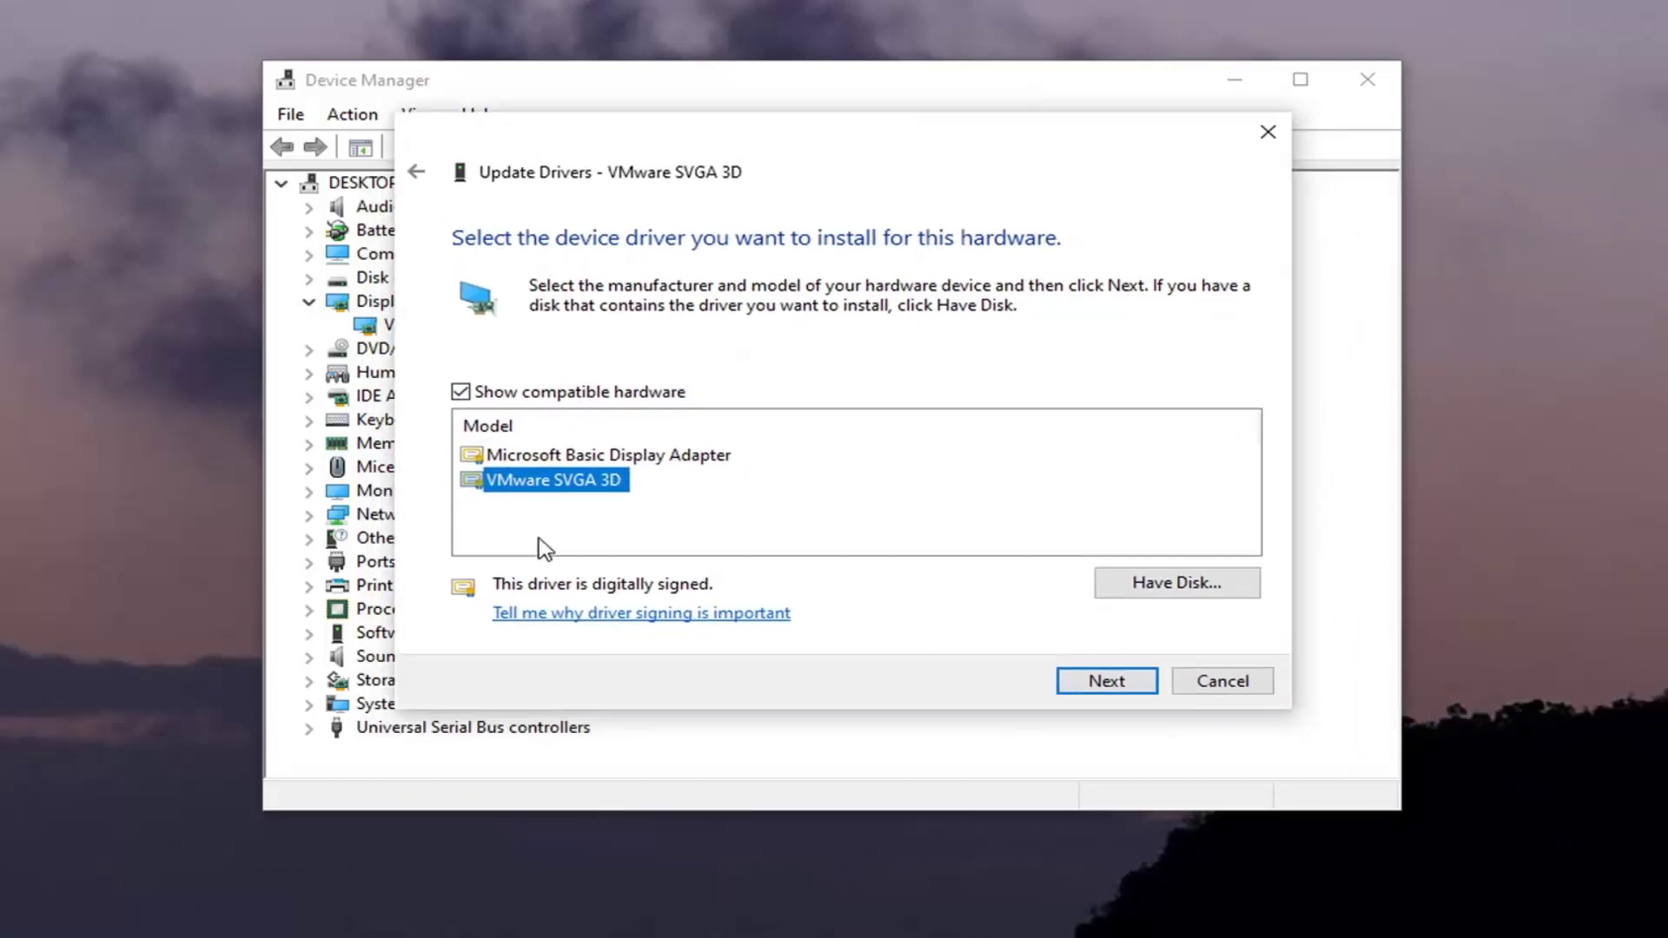
click(573, 458)
click(578, 487)
click(1082, 684)
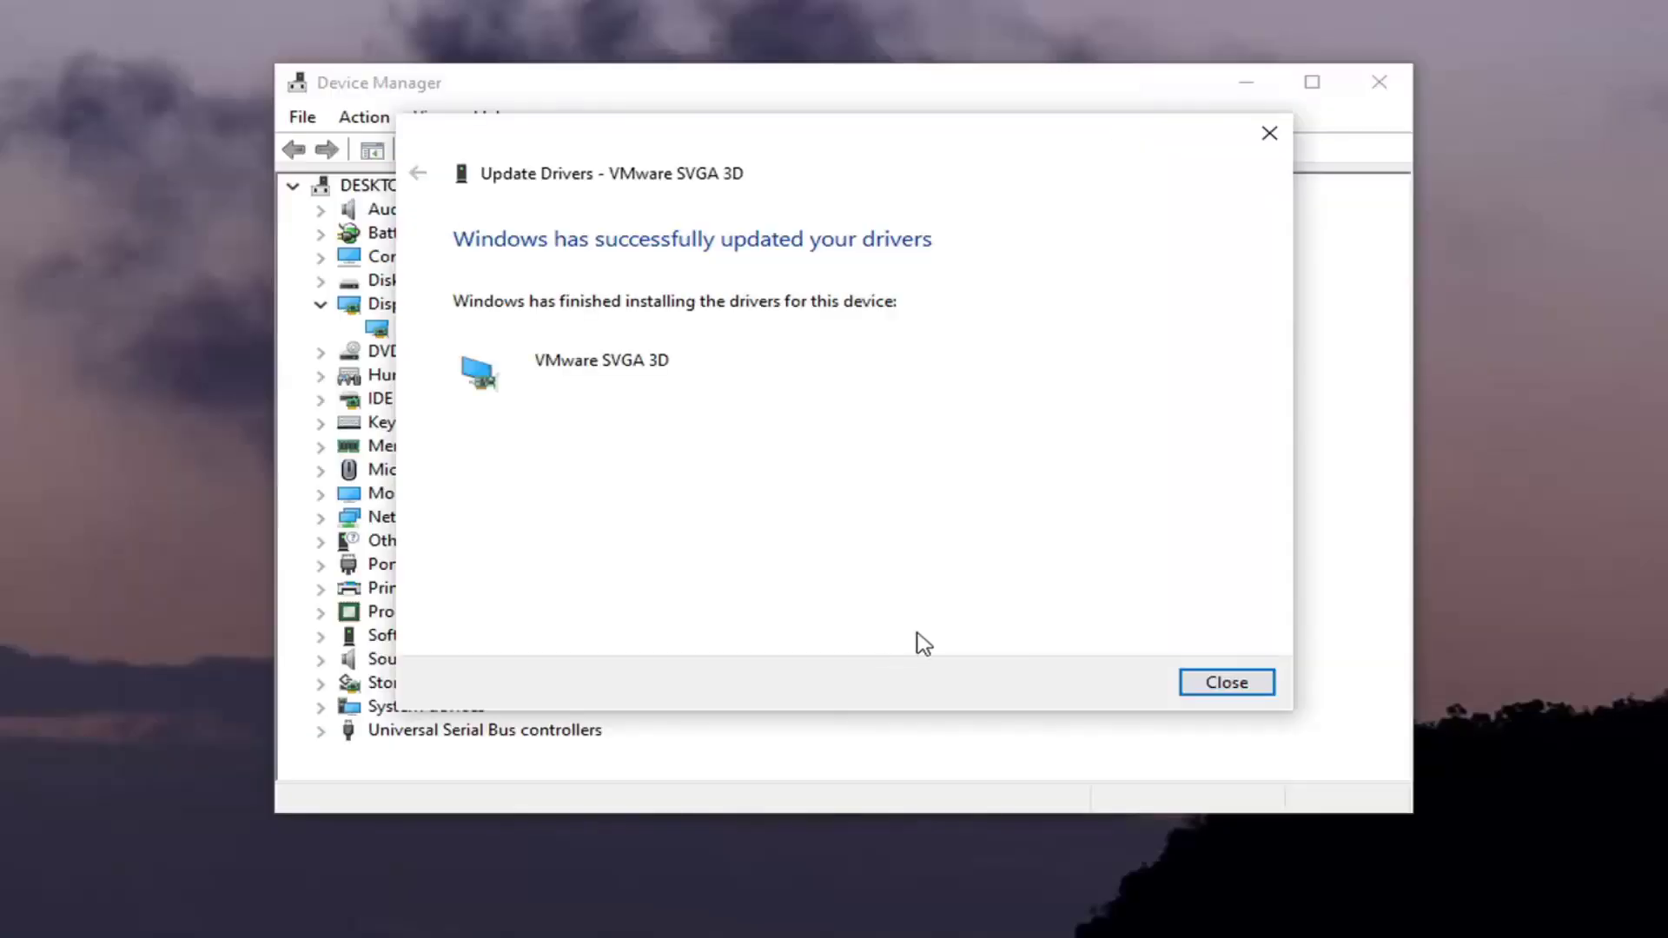
click(1238, 681)
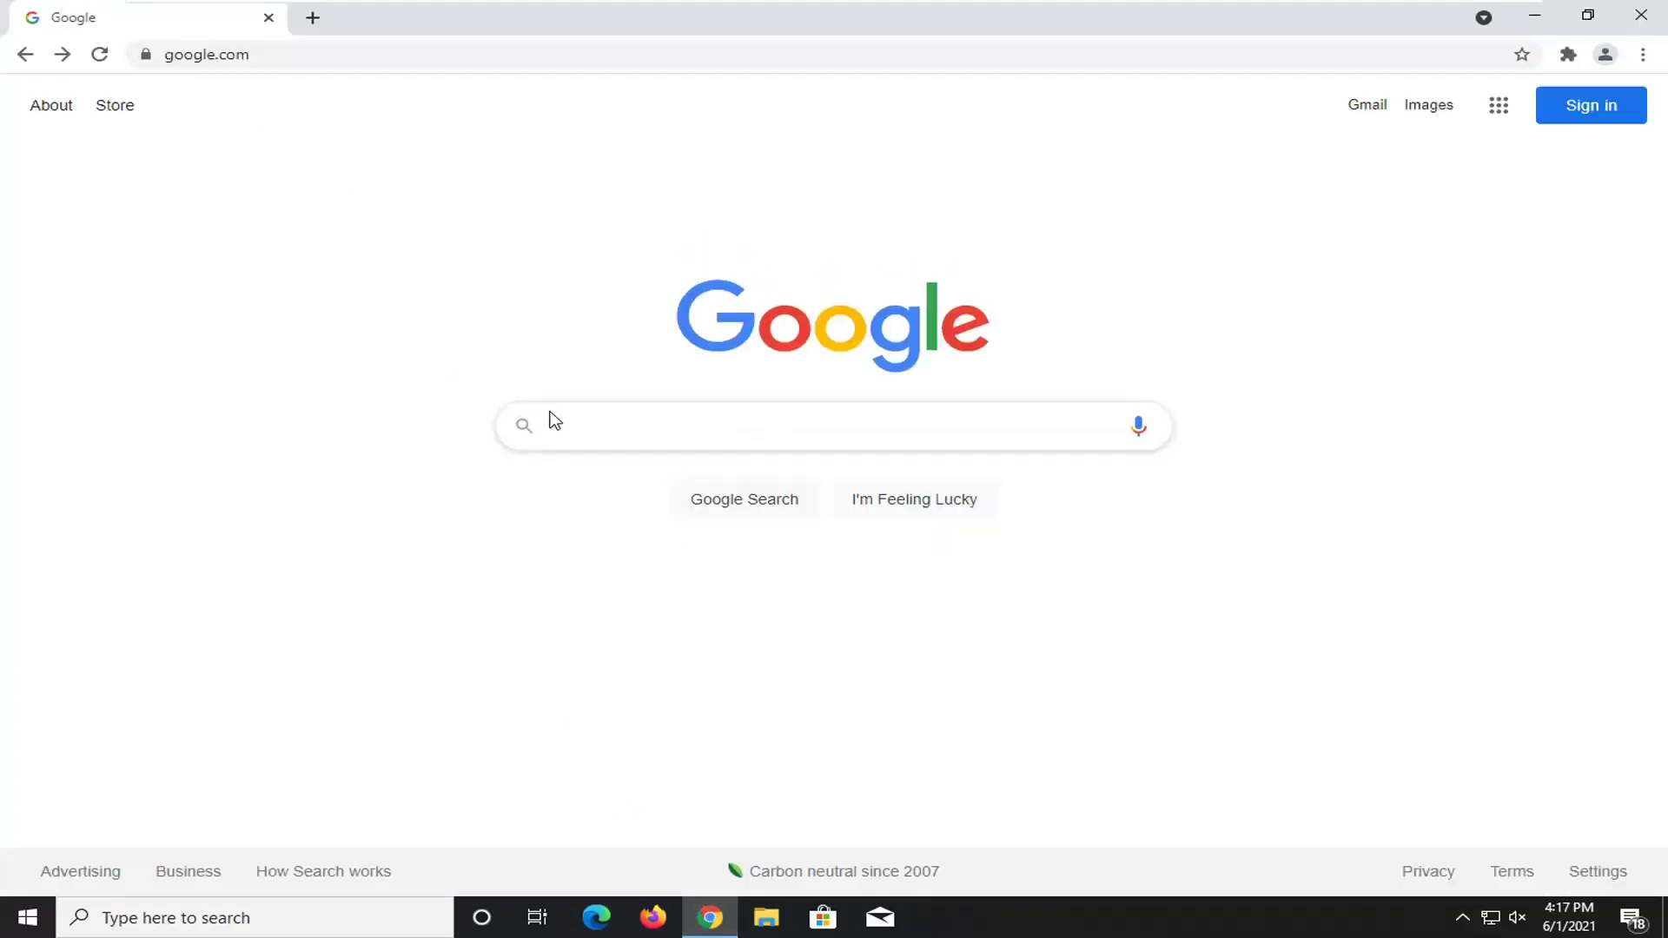
- Google 'visual studio redistributable 2015 to 2019' and open Microsoft Support's latest Visual C++ downloads page
click(547, 423)
text(visua)
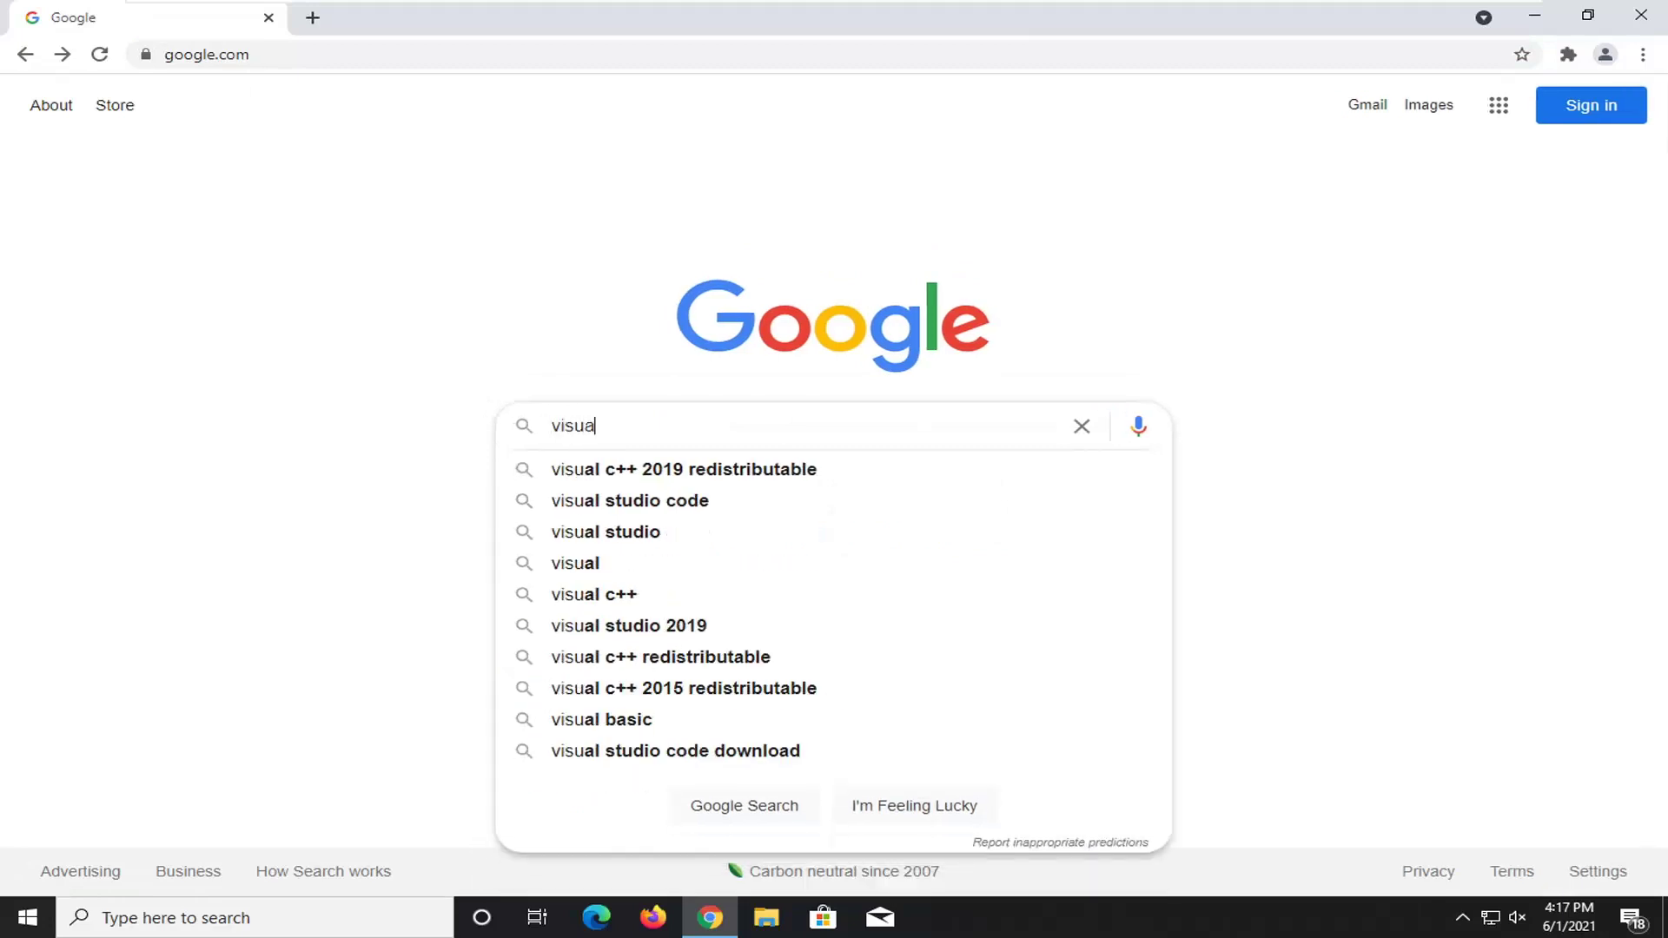
text(l studio 2015)
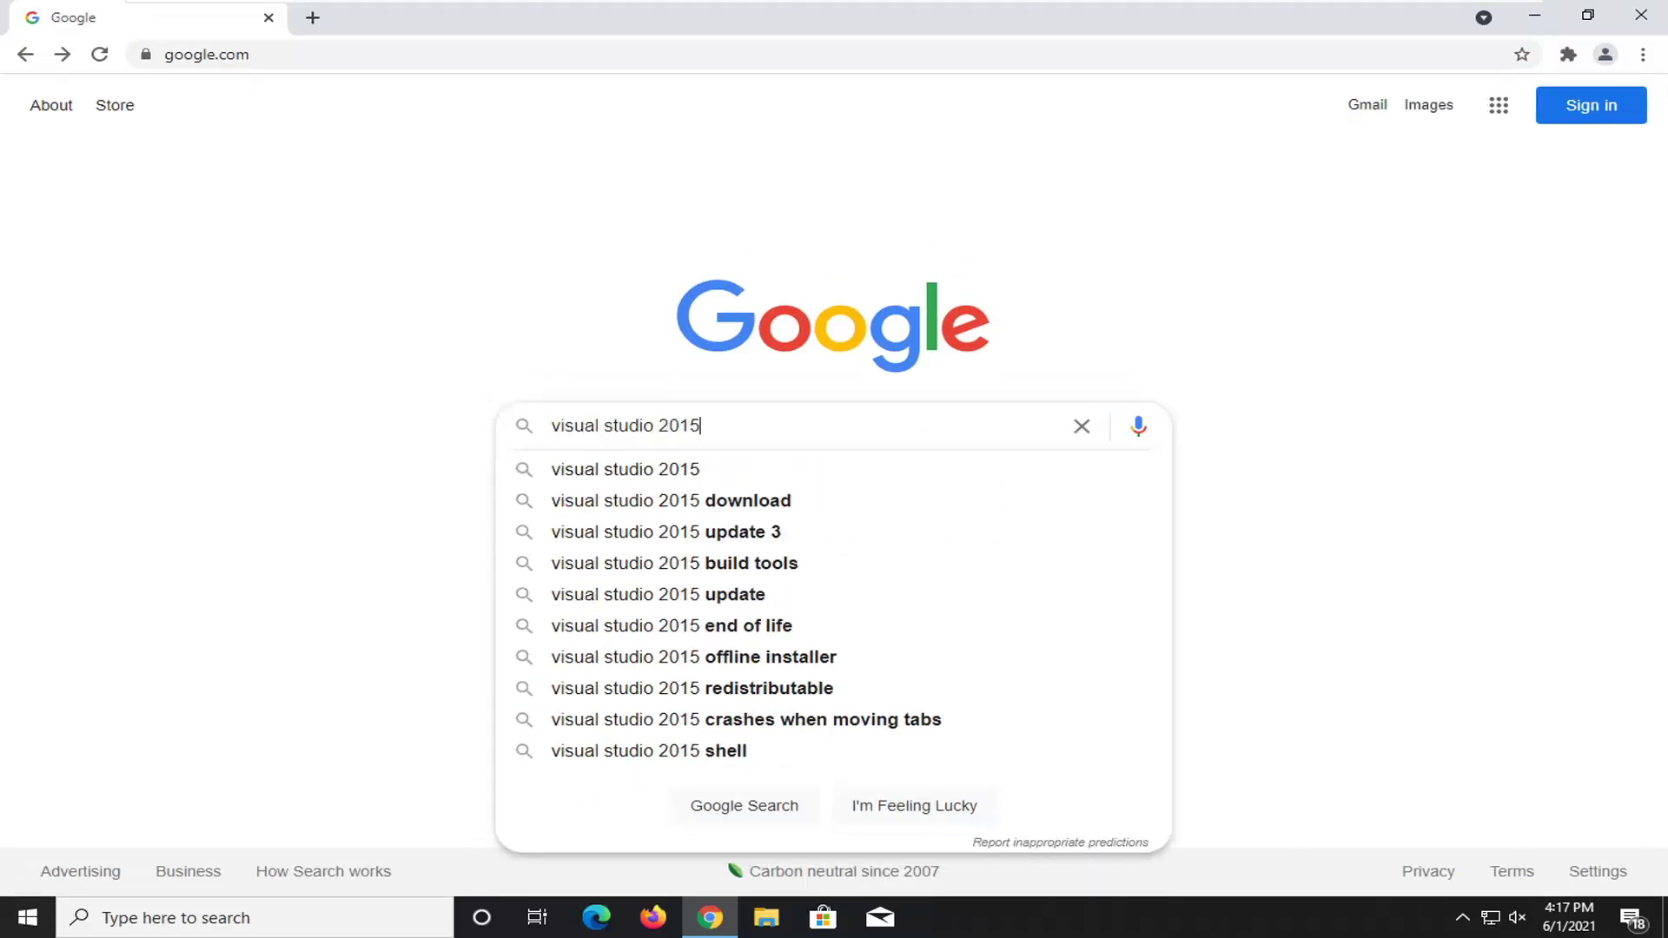
text(-2019 redis)
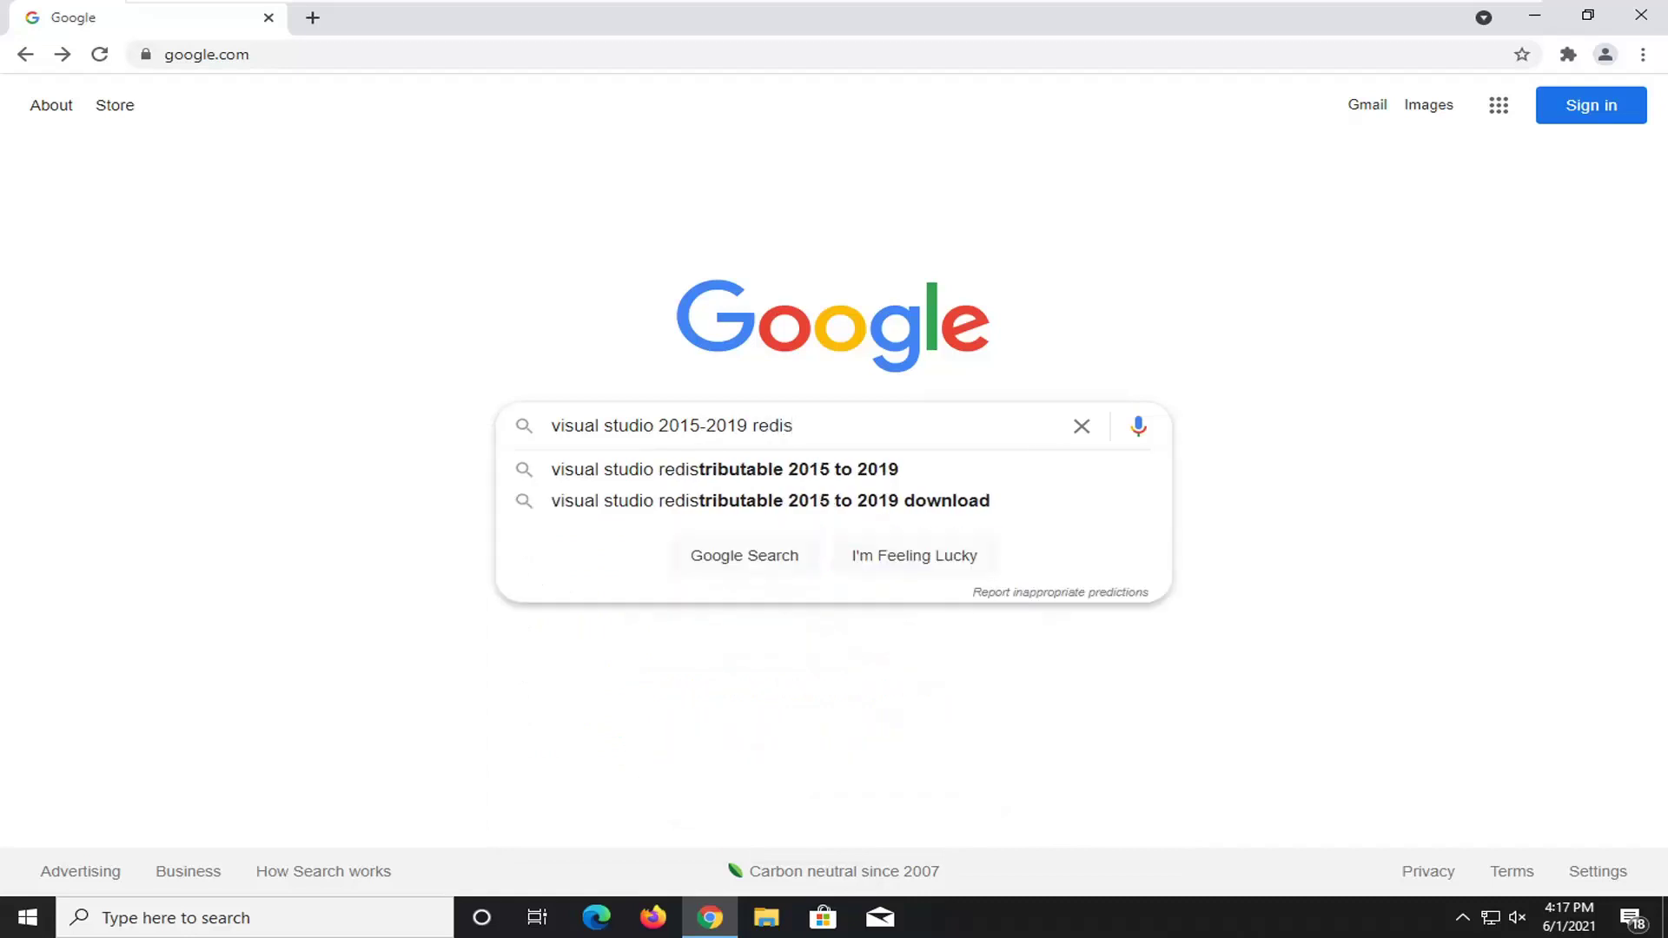
key(Down)
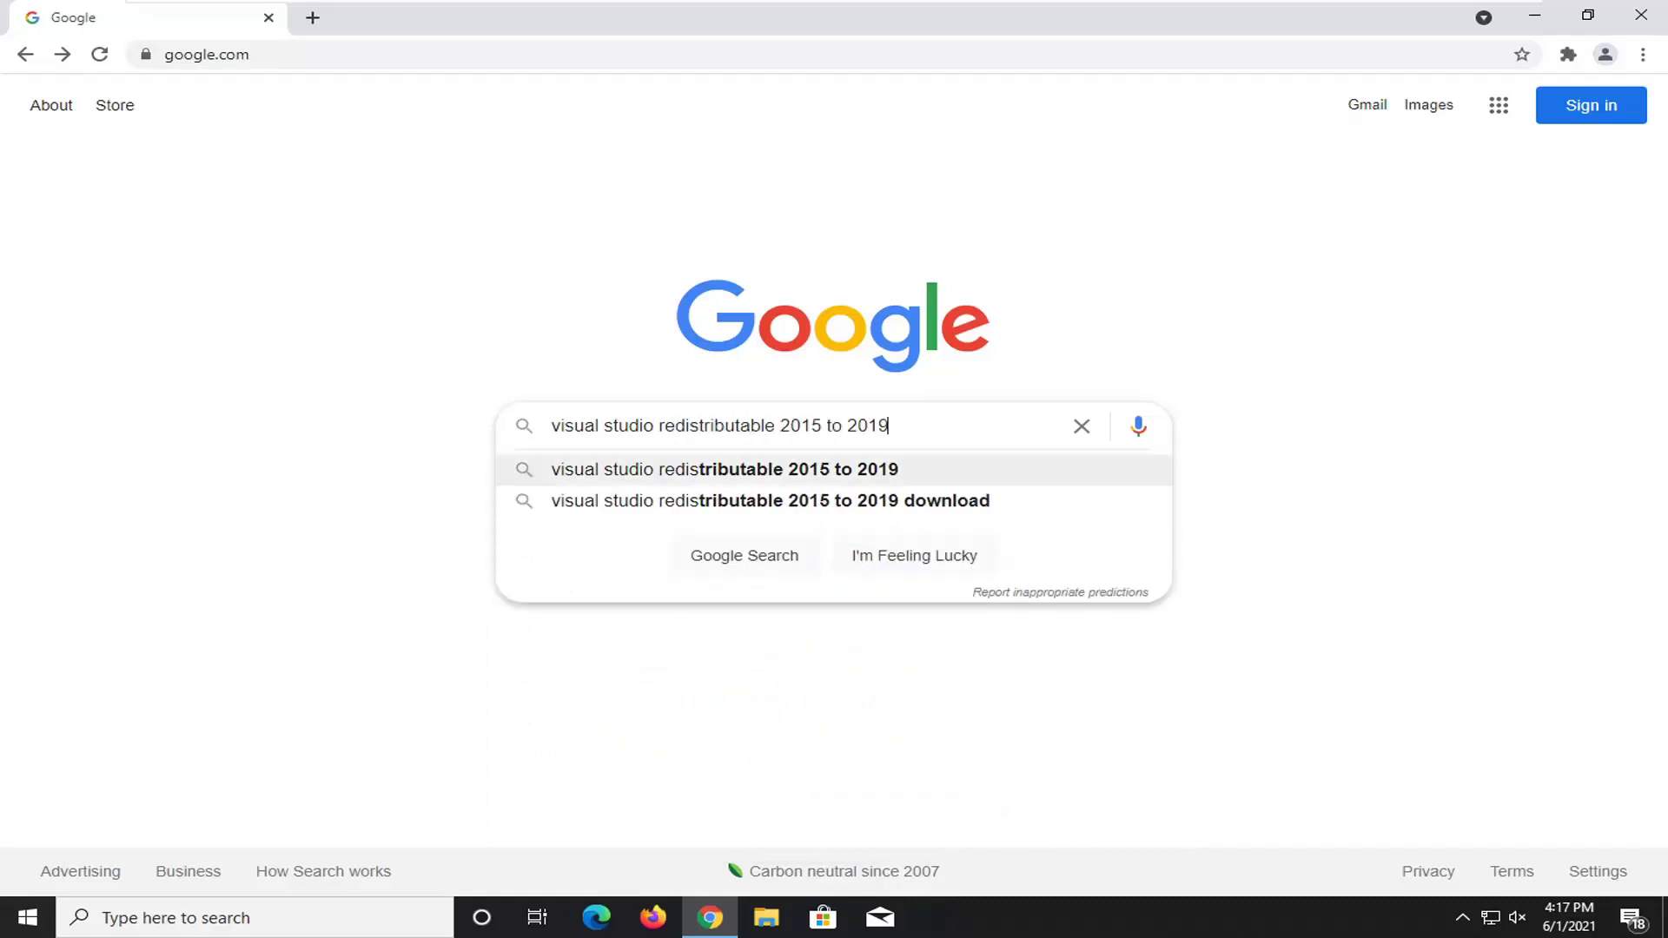
key(Return)
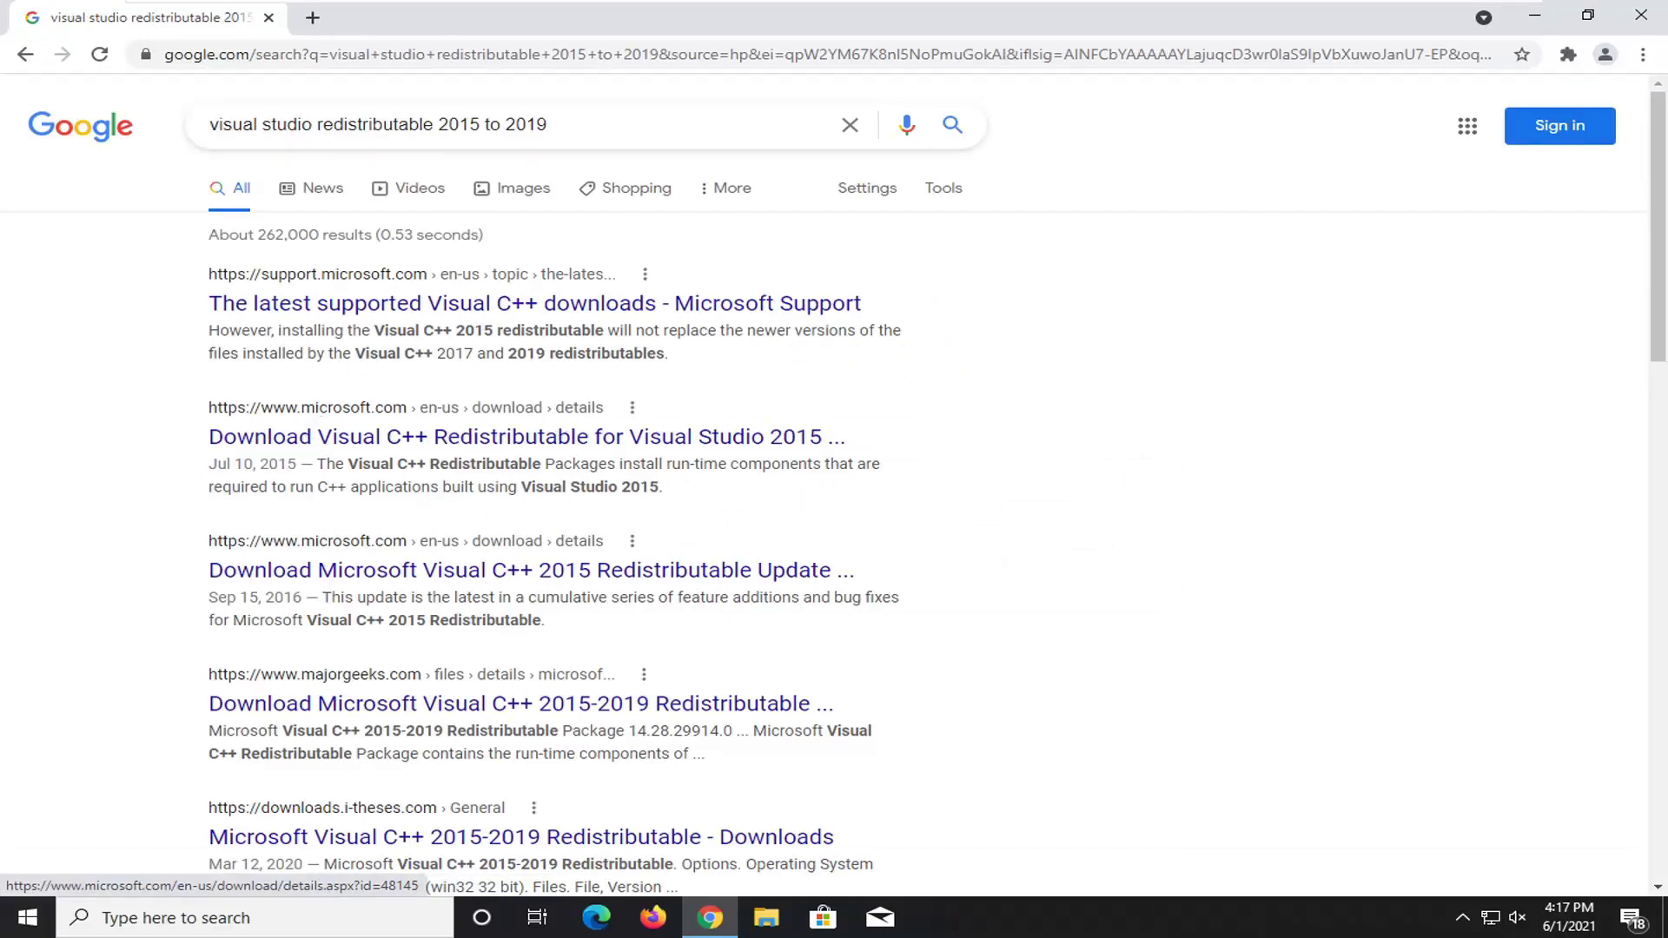
click(337, 306)
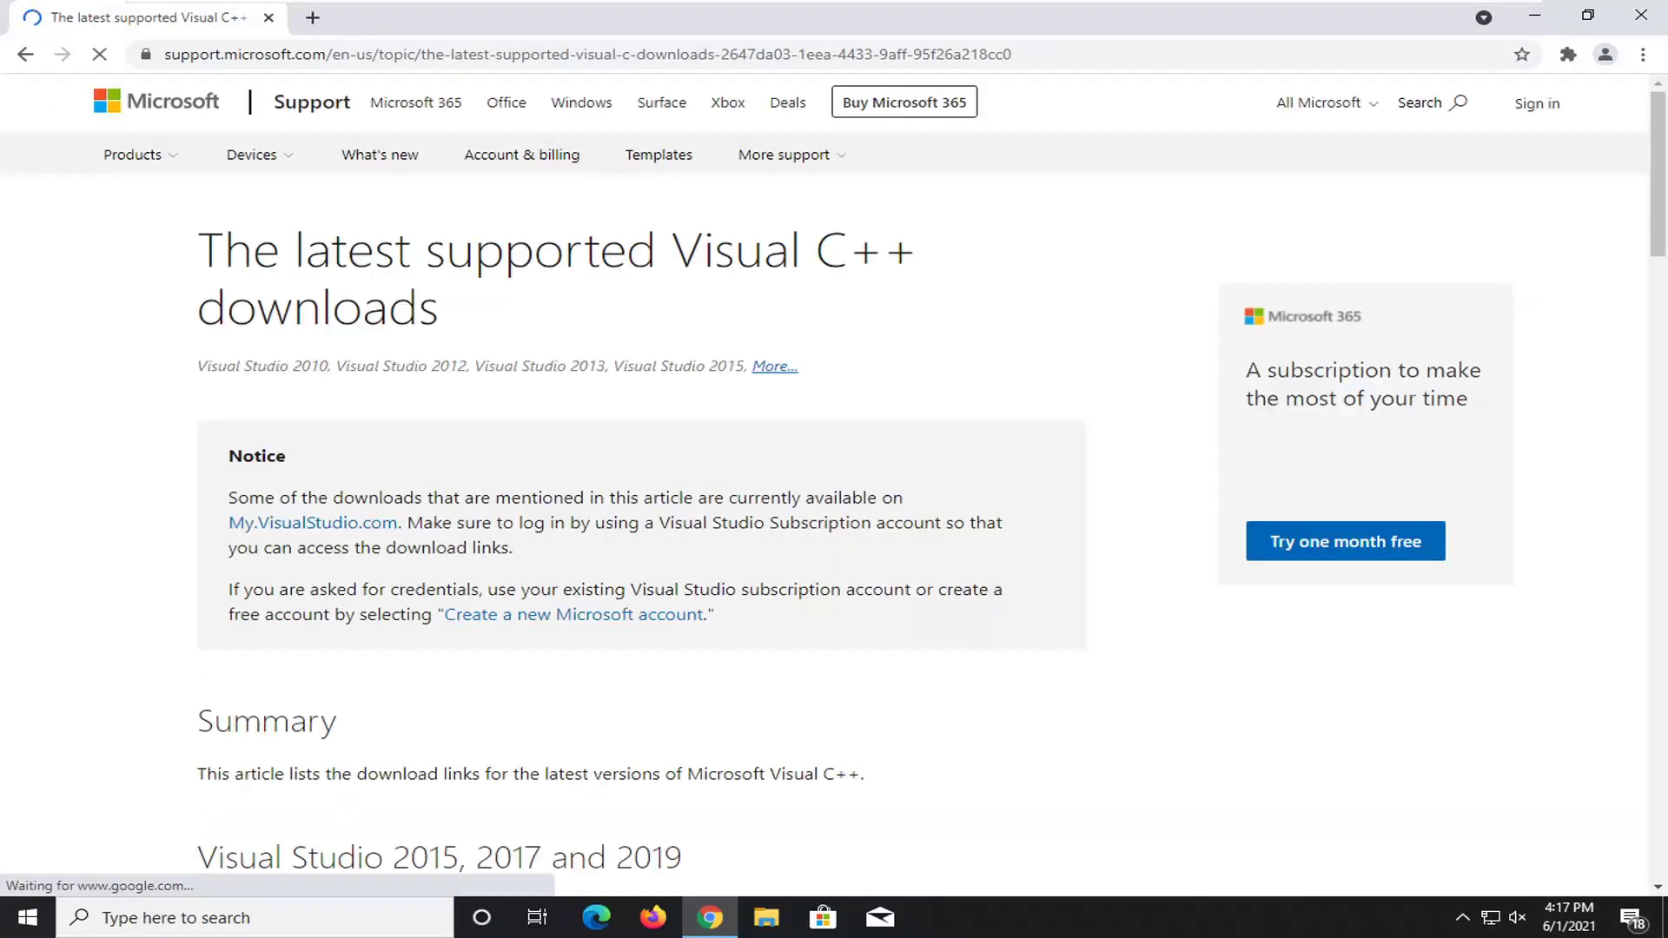
- Download vc_redist.x86.exe from the Visual Studio 2015, 2017 and 2019 section and launch it
scroll(440, 368, down, 4)
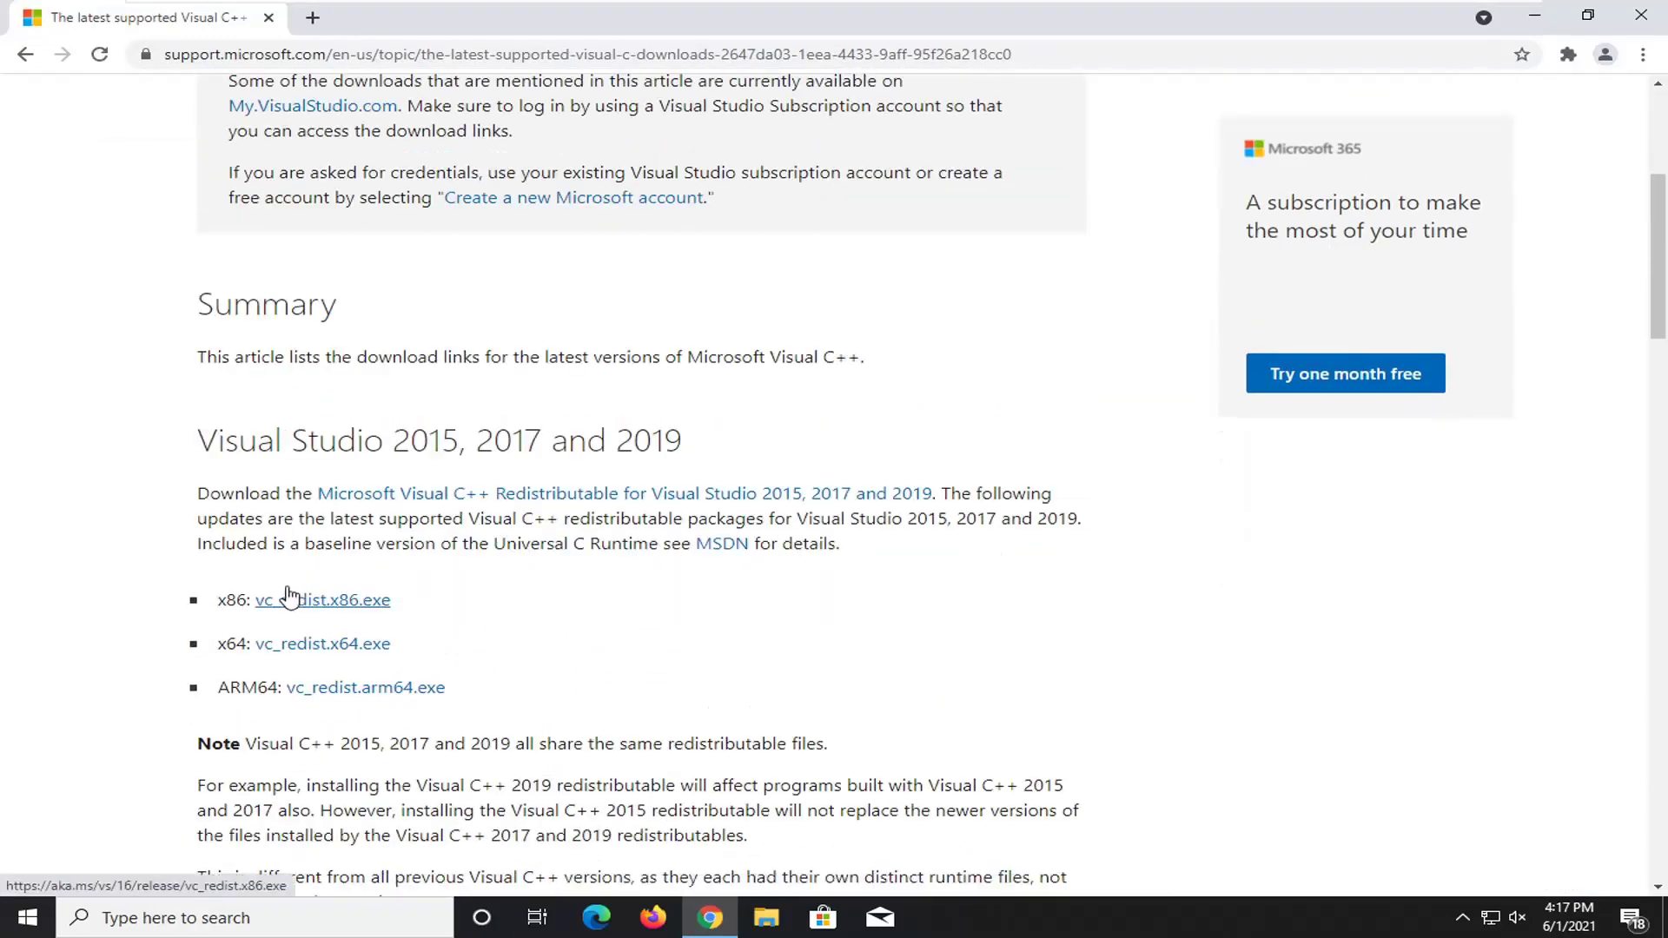
scroll(364, 582, down, 1)
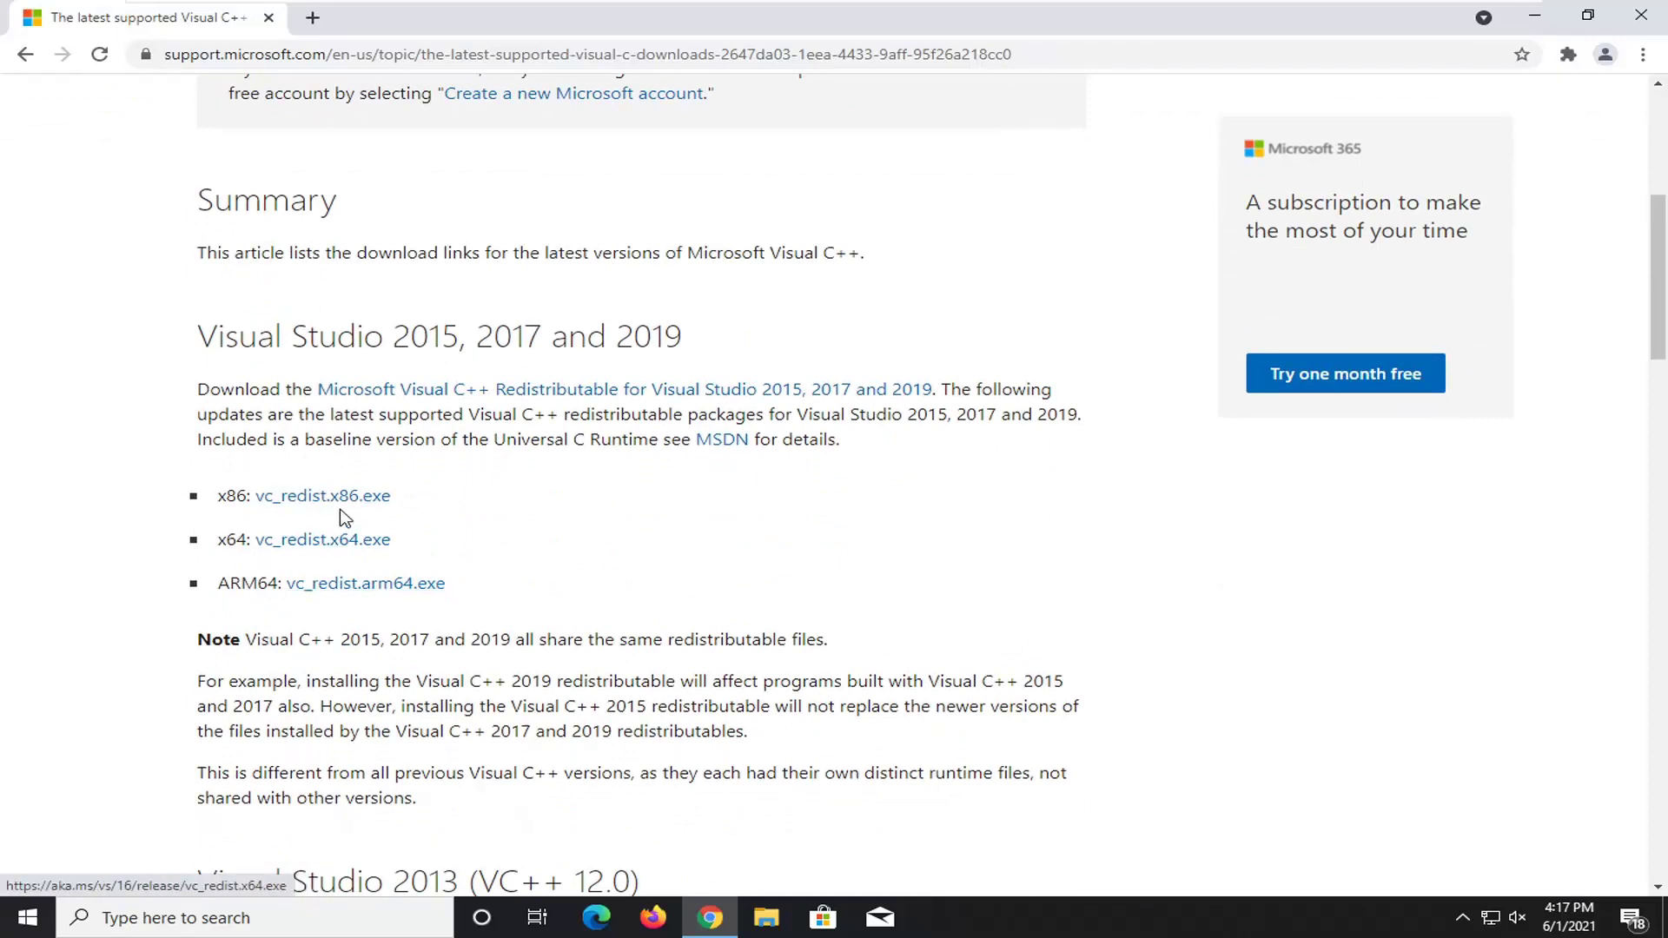
click(296, 497)
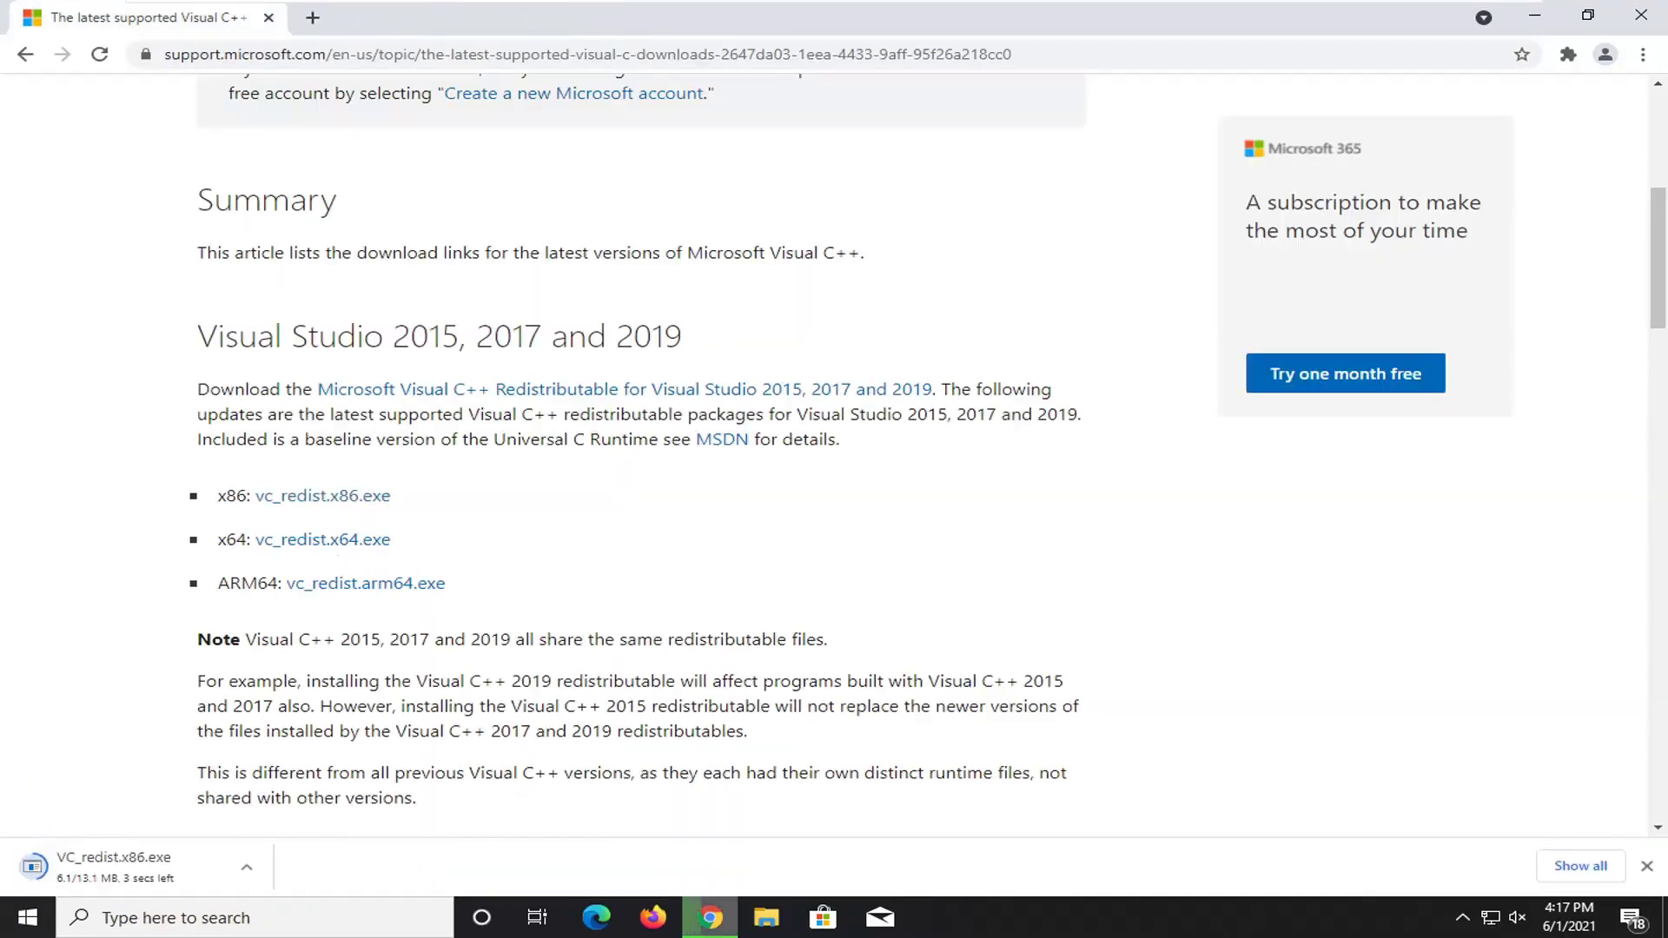
drag(248, 539, 211, 540)
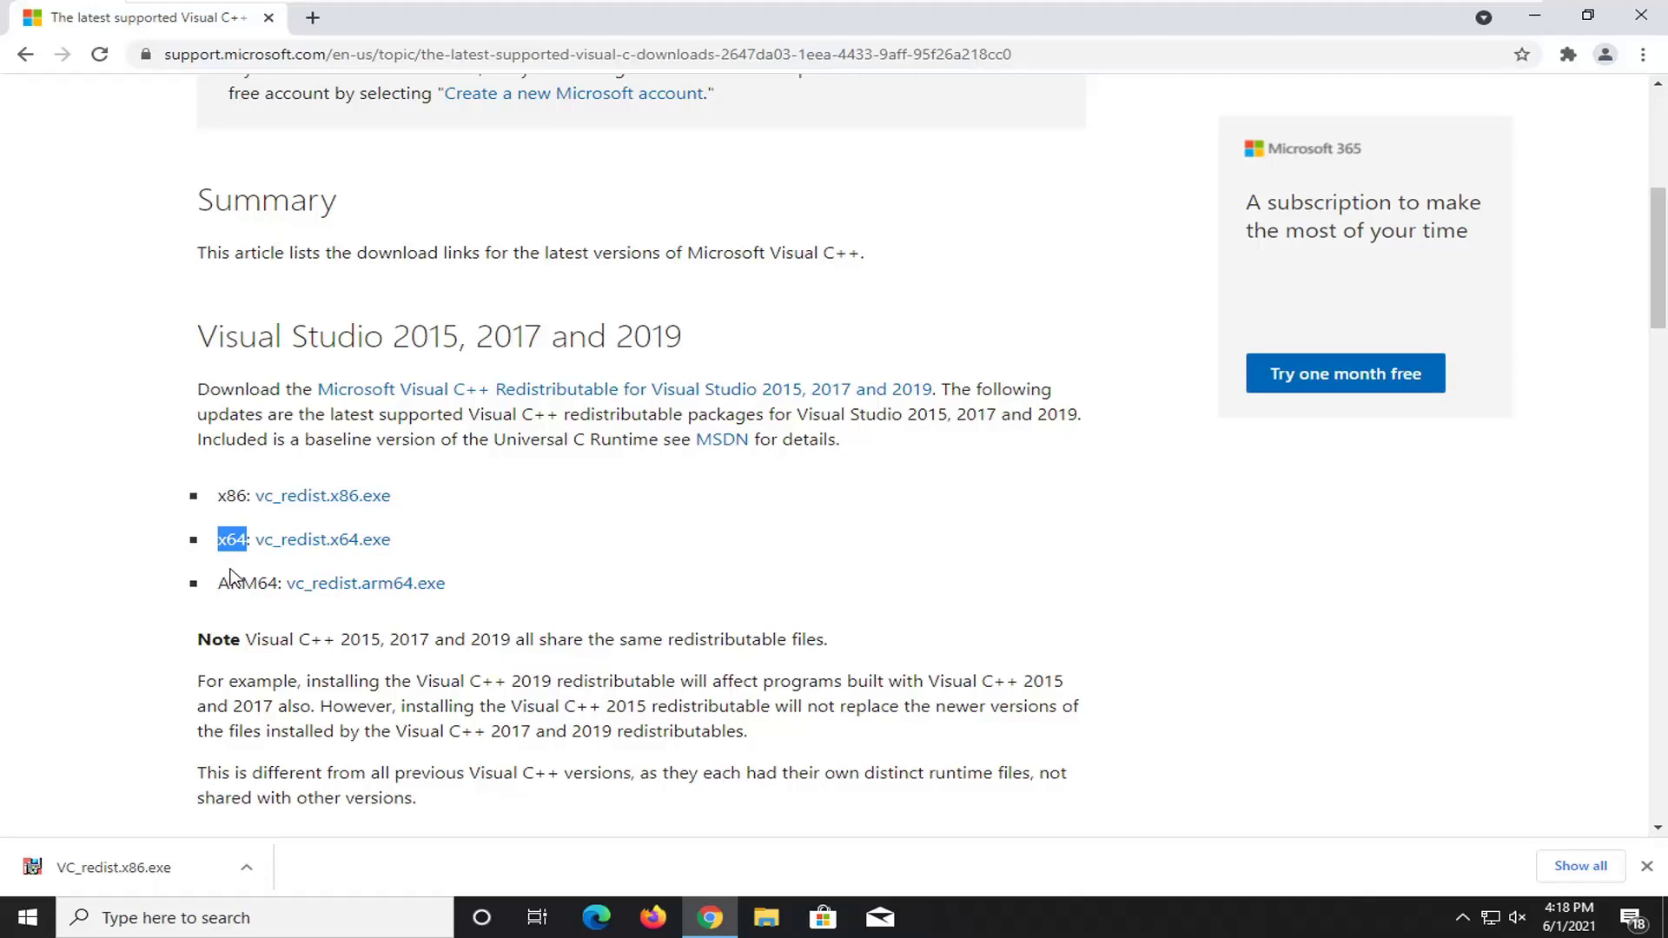
click(87, 594)
click(98, 866)
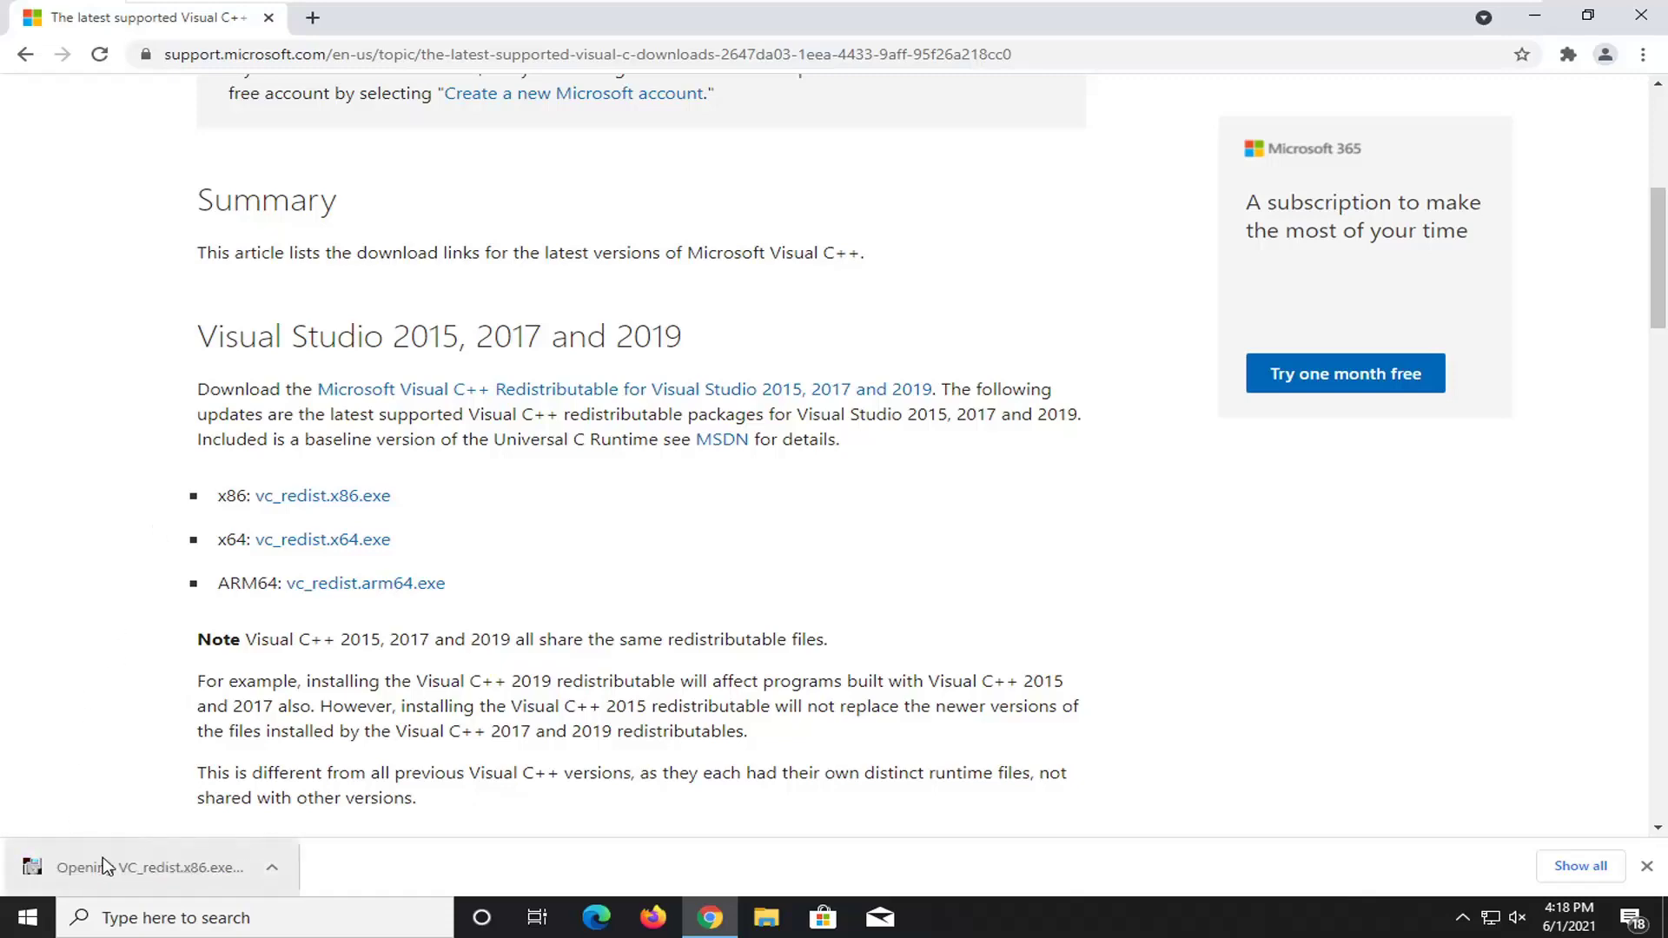
- Run the x86 Visual C++ 2015-2019 Redistributable 14.29.30037 setup, accepting the license and allowing changes
click(1535, 16)
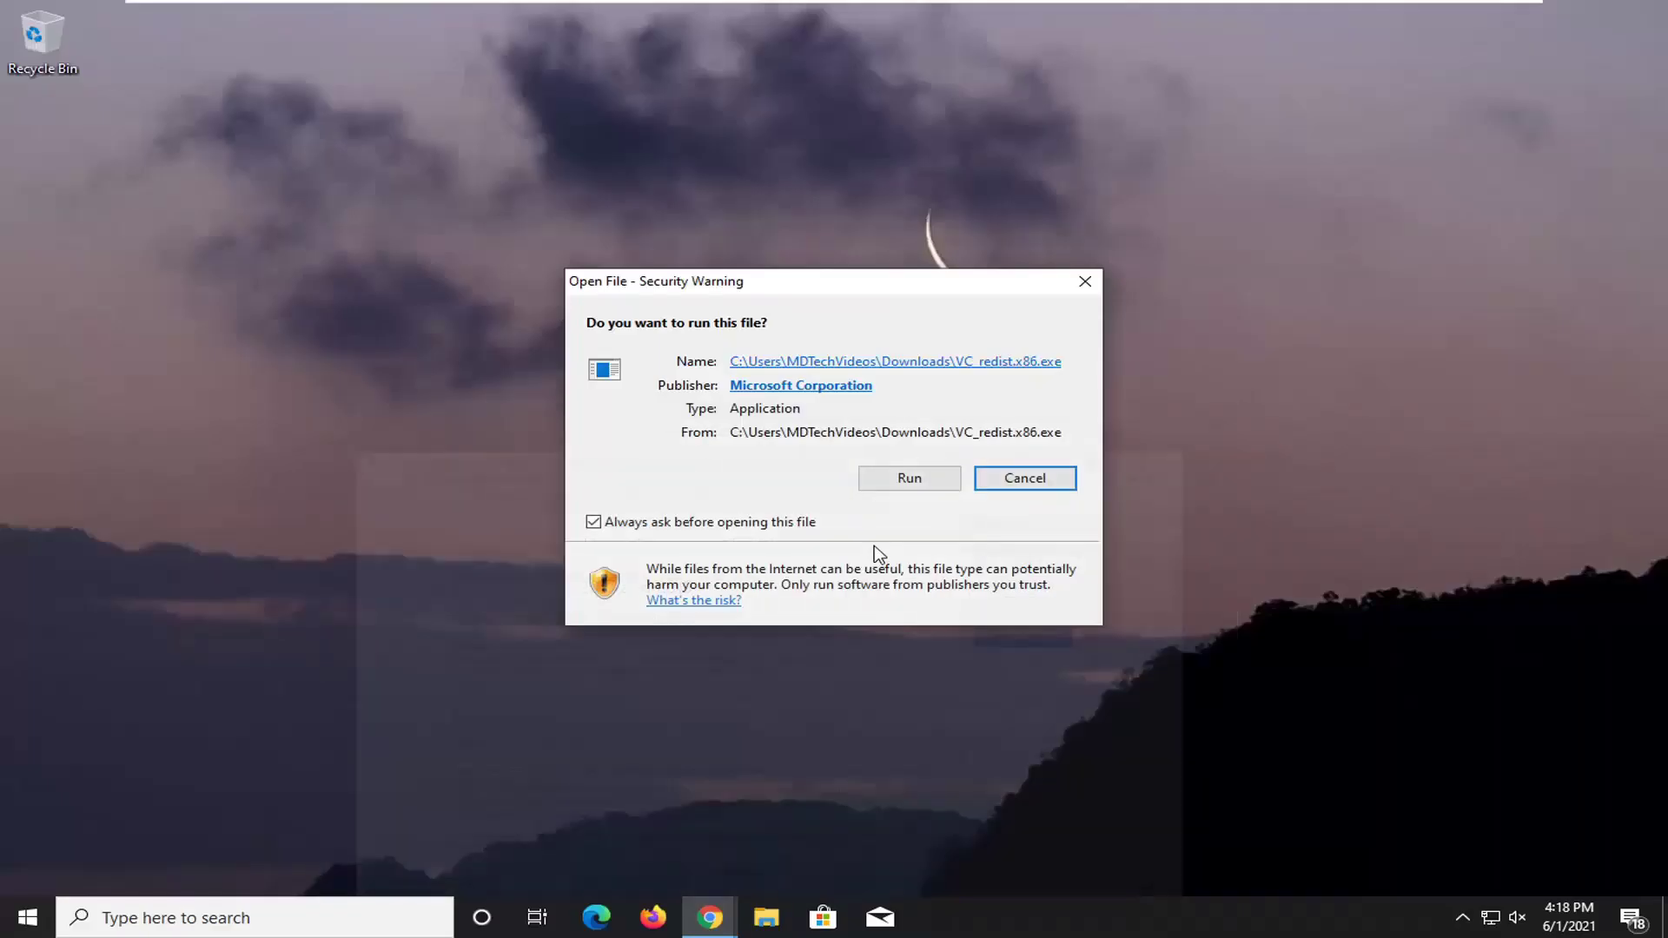
click(910, 480)
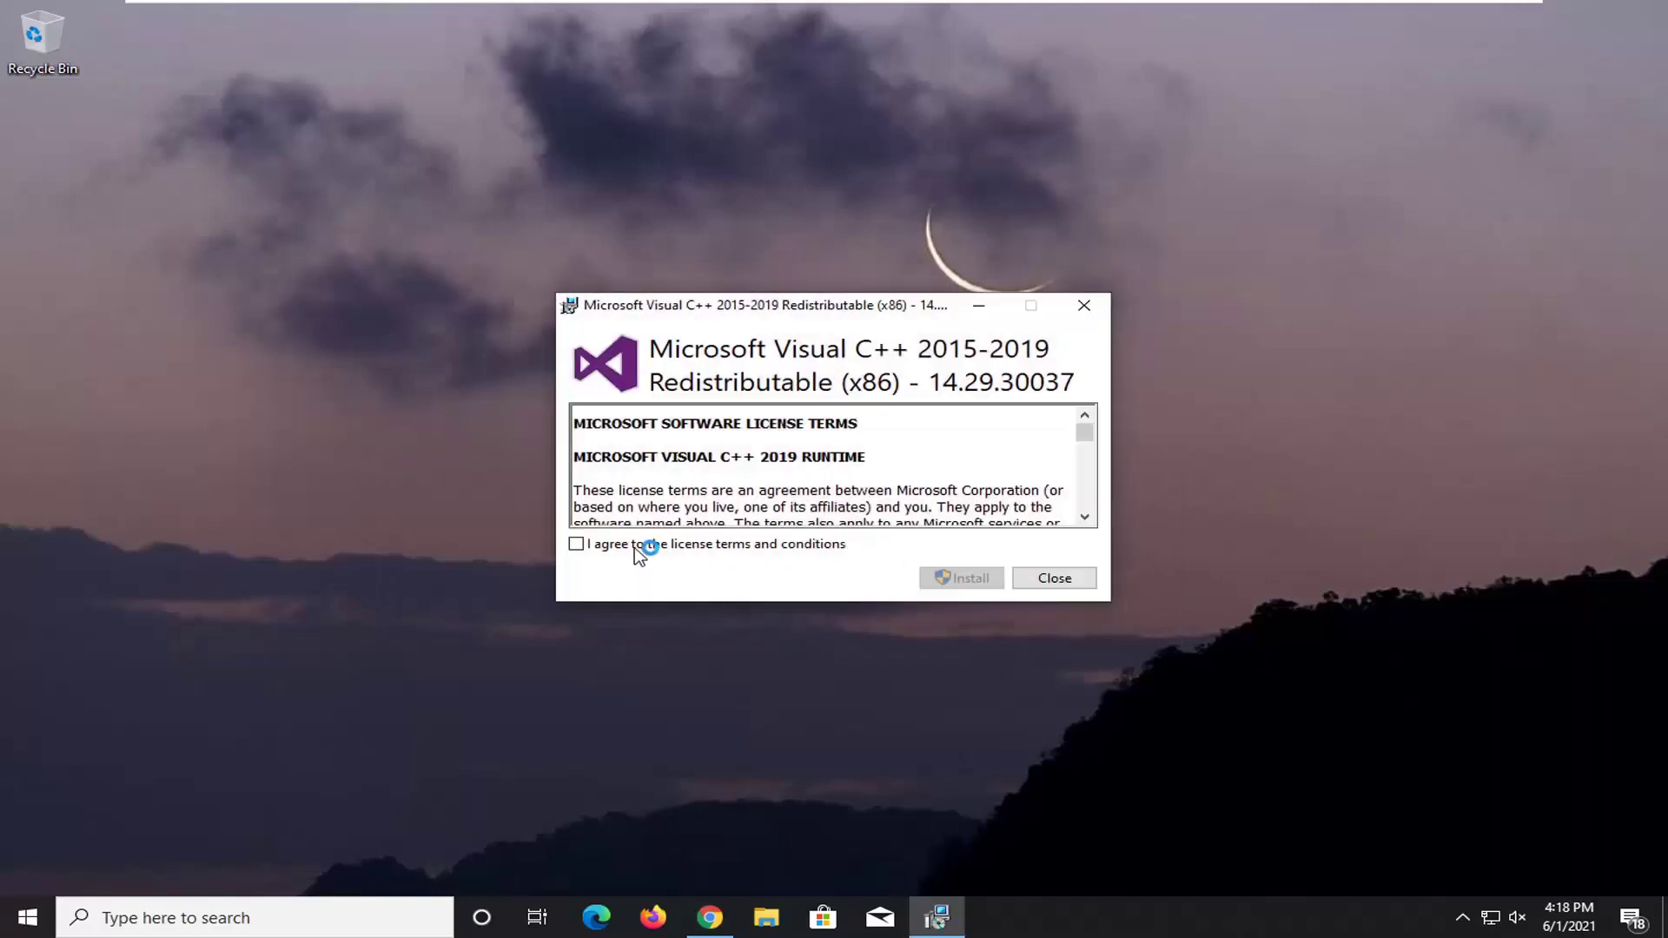
click(616, 554)
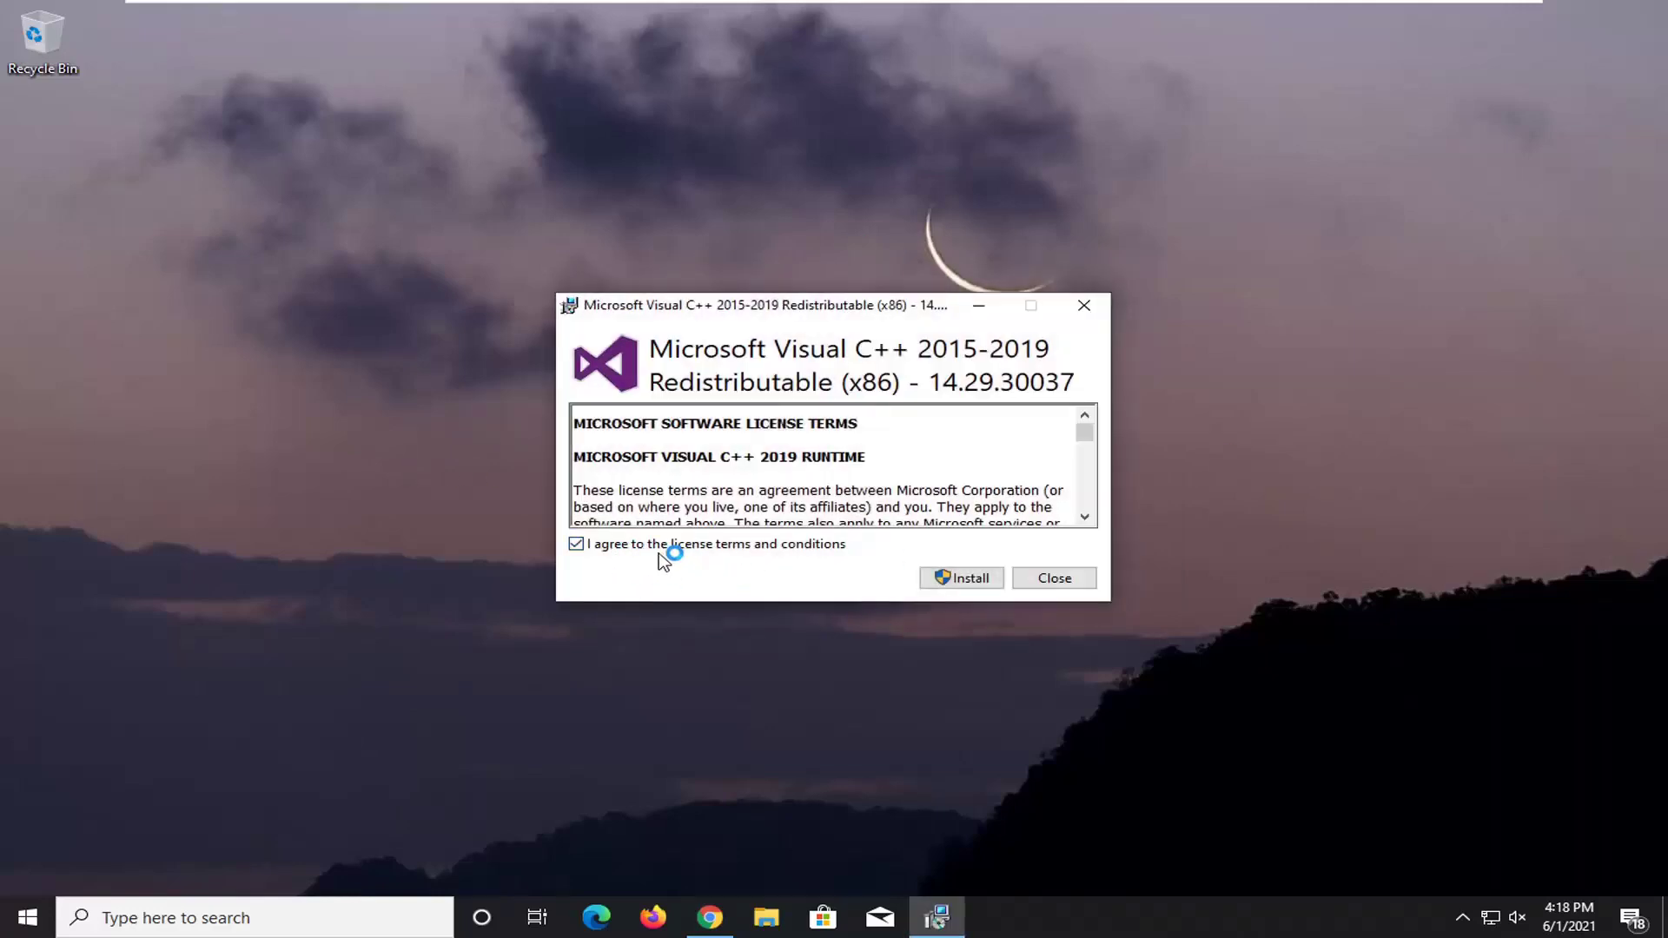
click(943, 580)
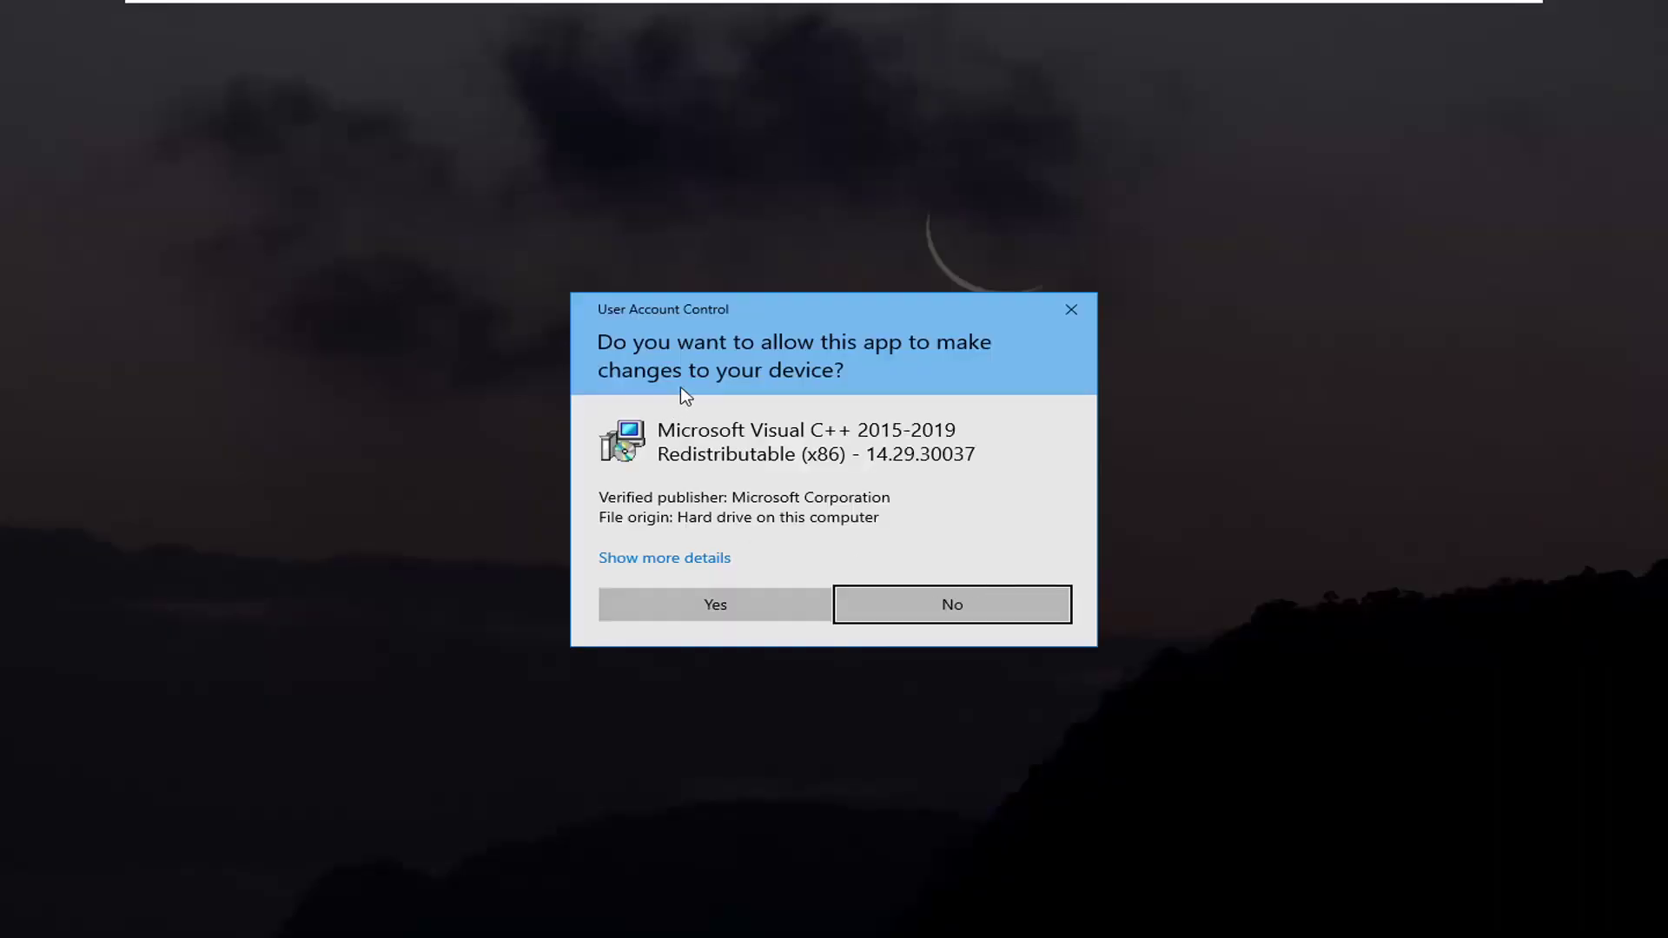
click(701, 596)
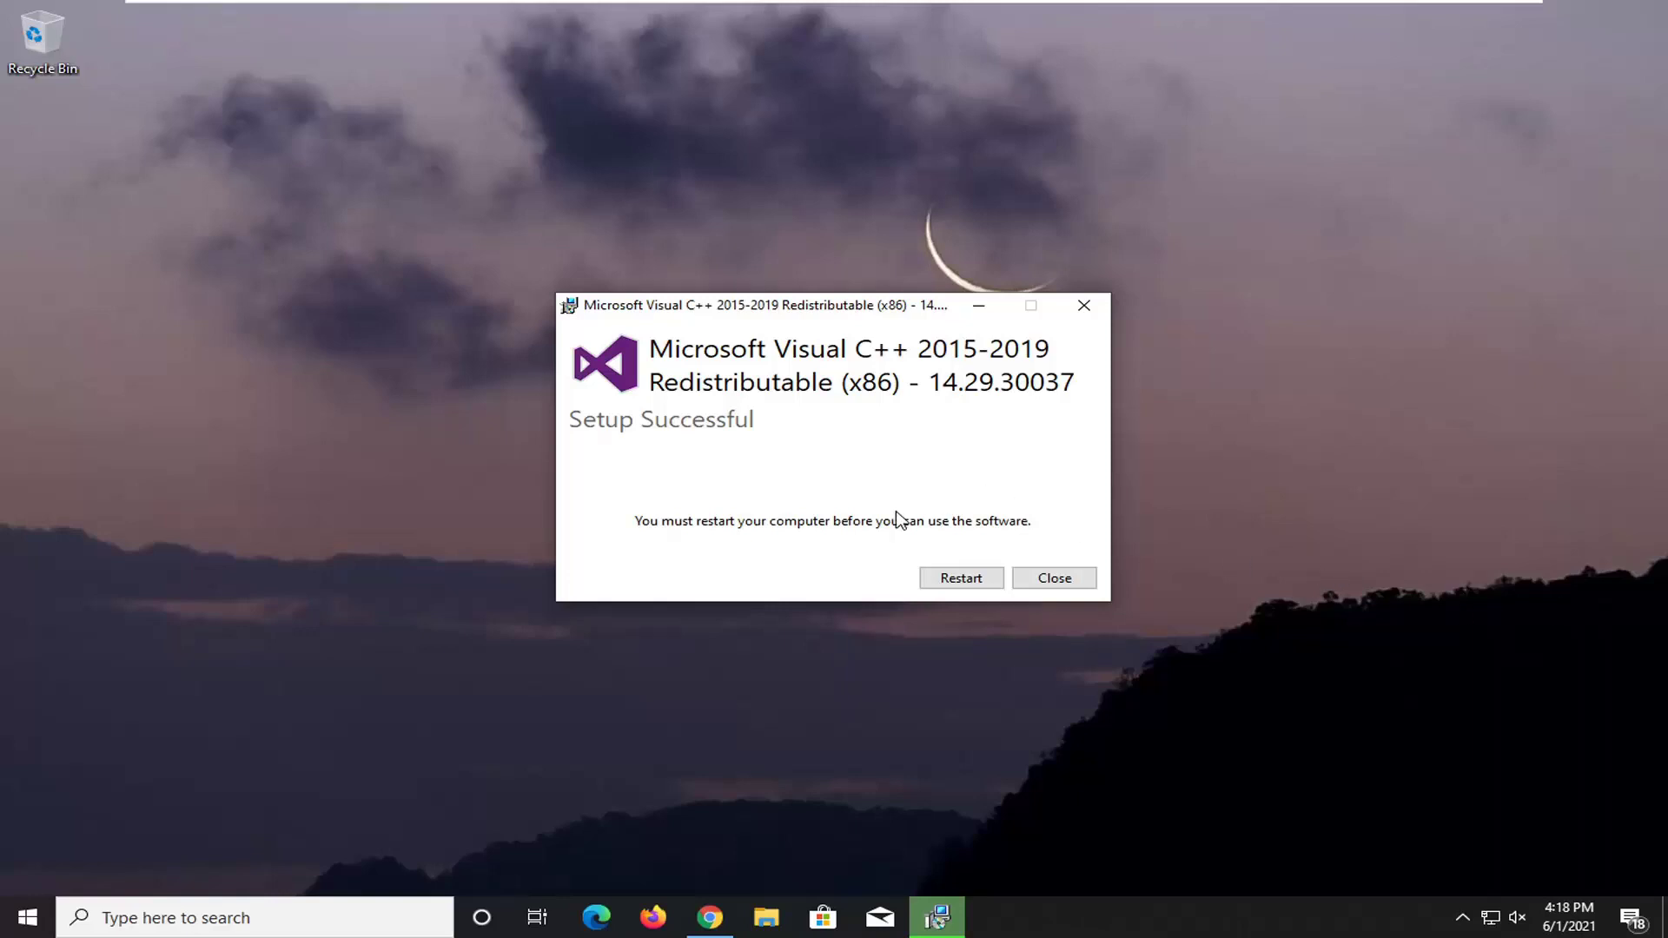
- Restart Windows from the Setup Successful dialog to complete the installation
click(959, 578)
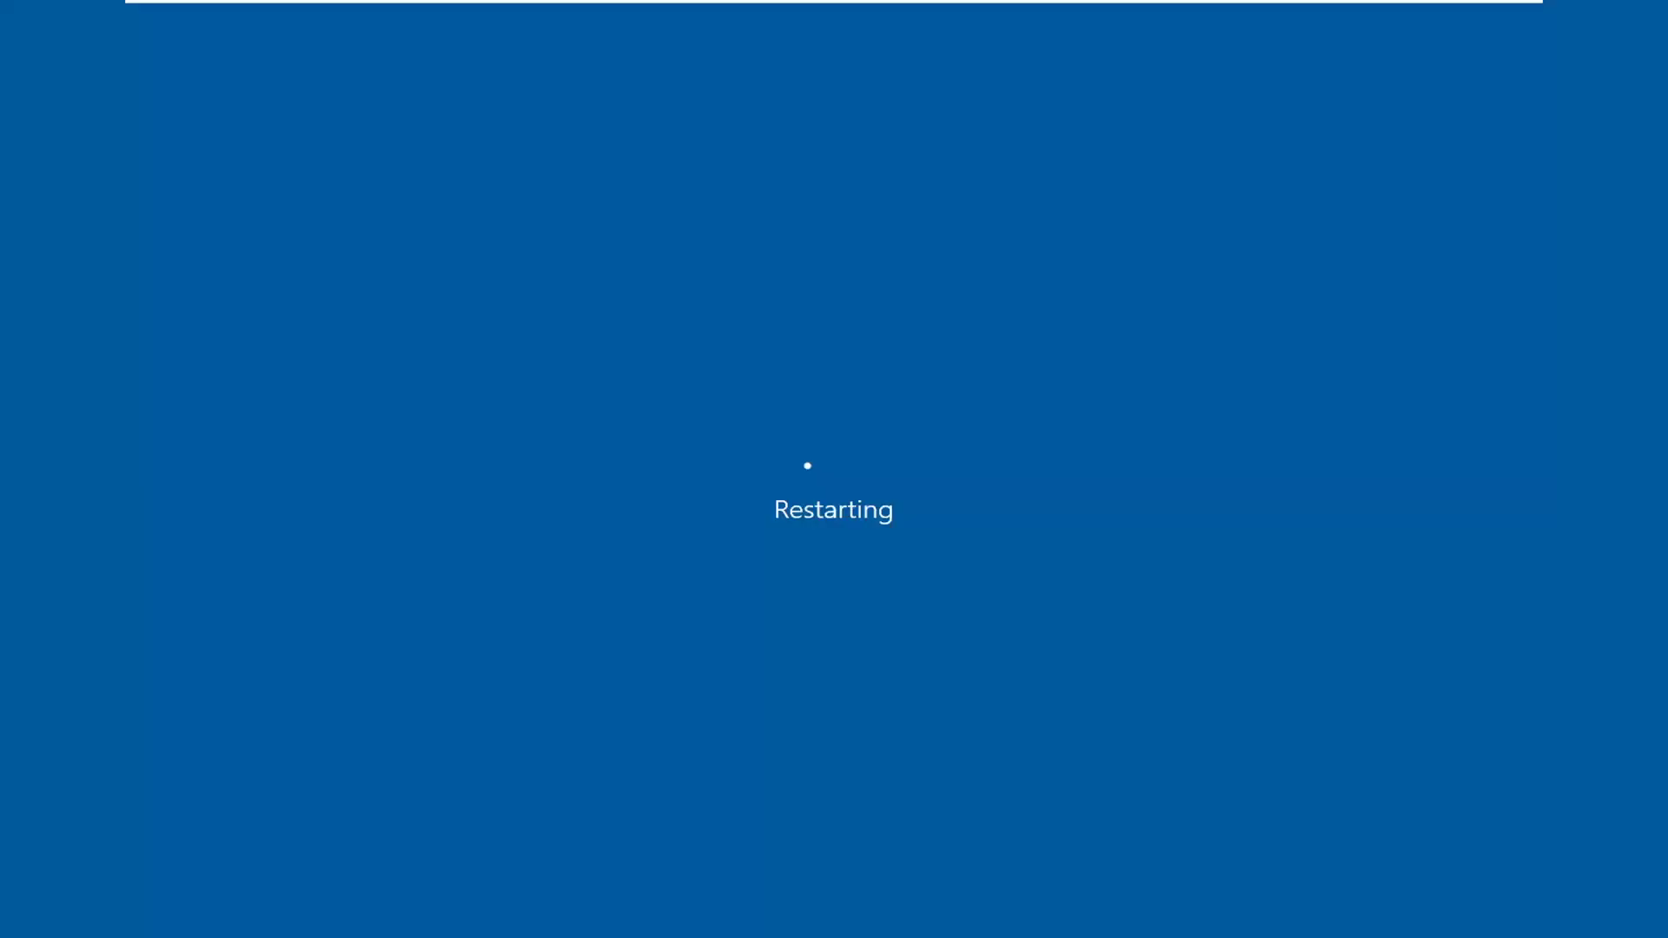